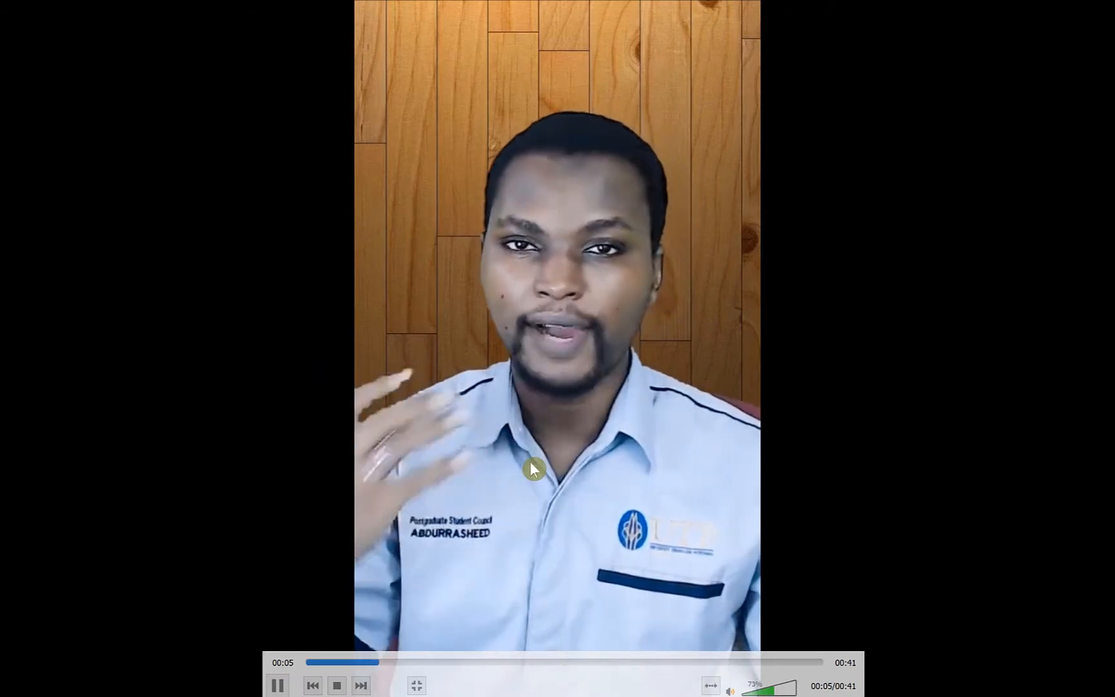
left_click(336, 684)
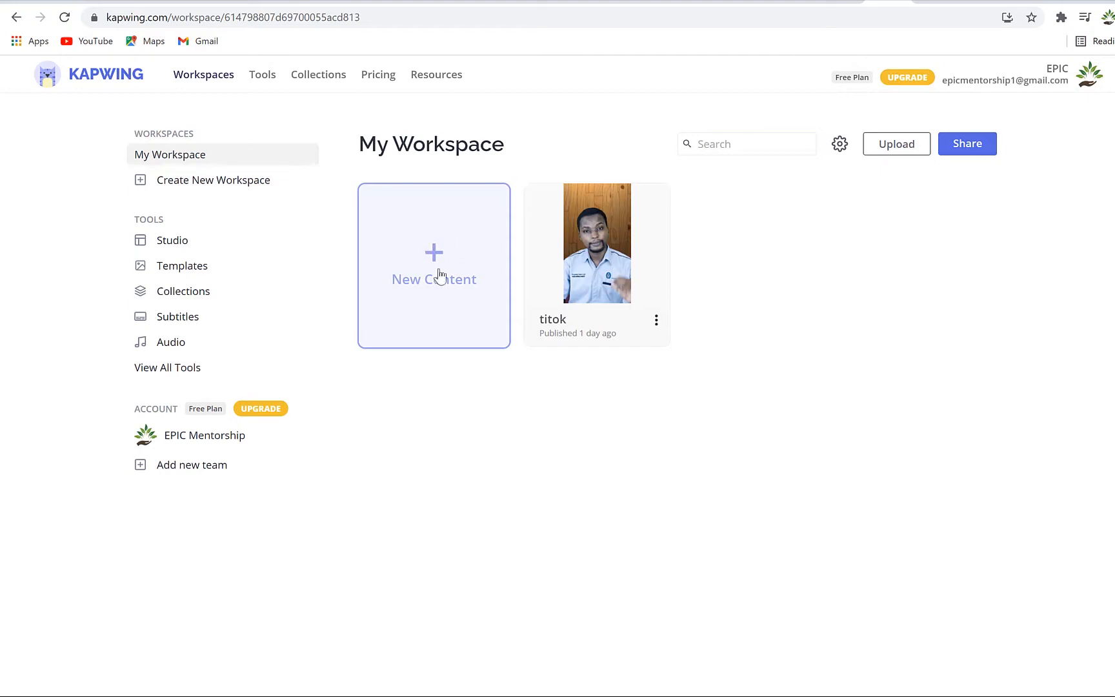
left_click(436, 179)
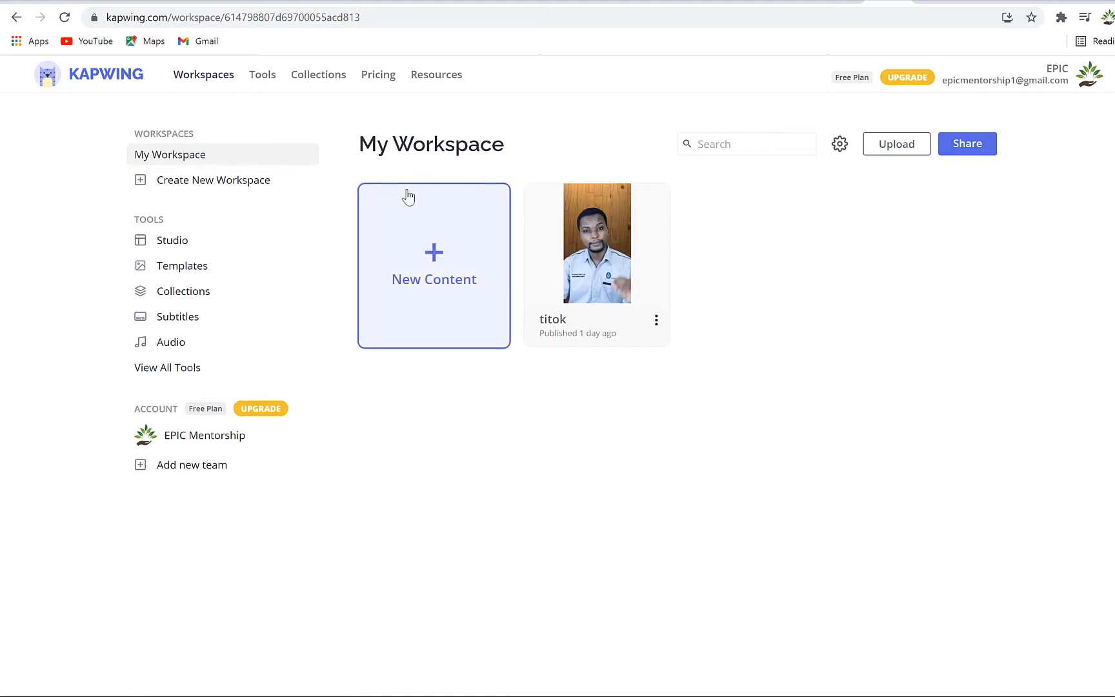
left_click(419, 170)
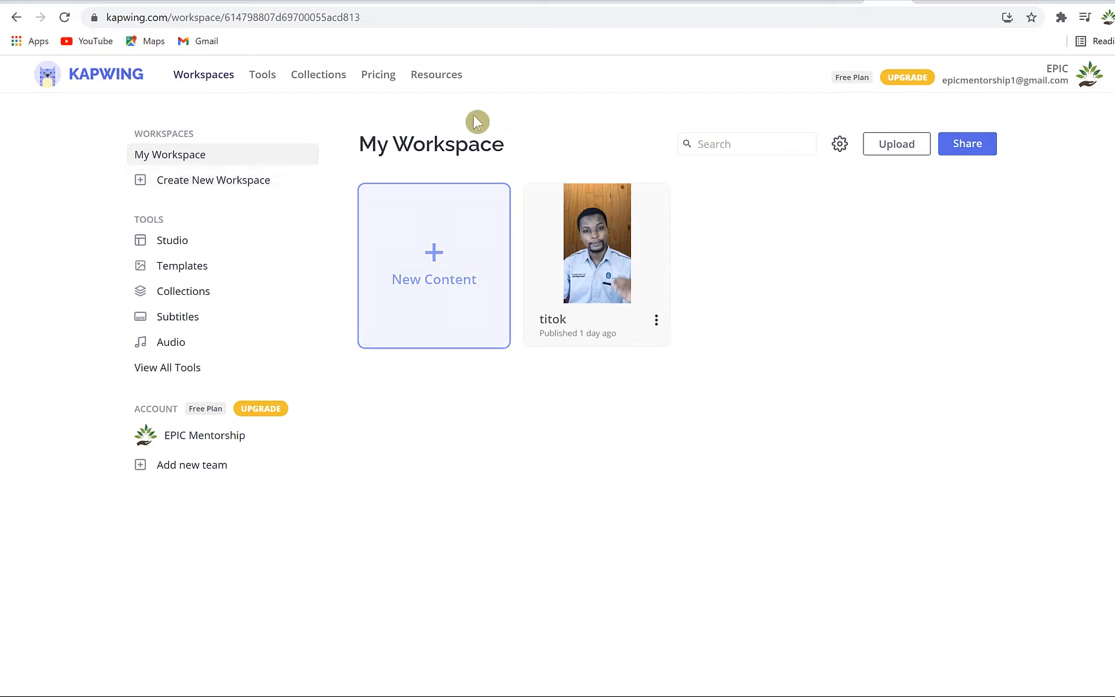
- Create a new workspace named "My shorts" and finish its setup without inviting any team members
left_click(206, 192)
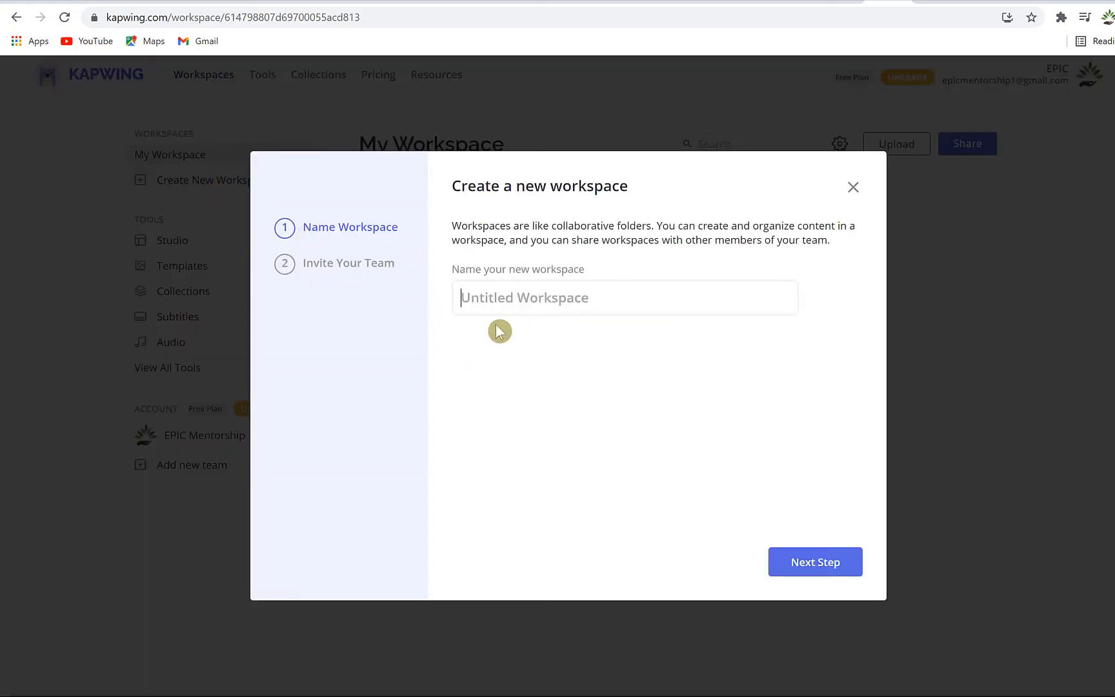
type("My s")
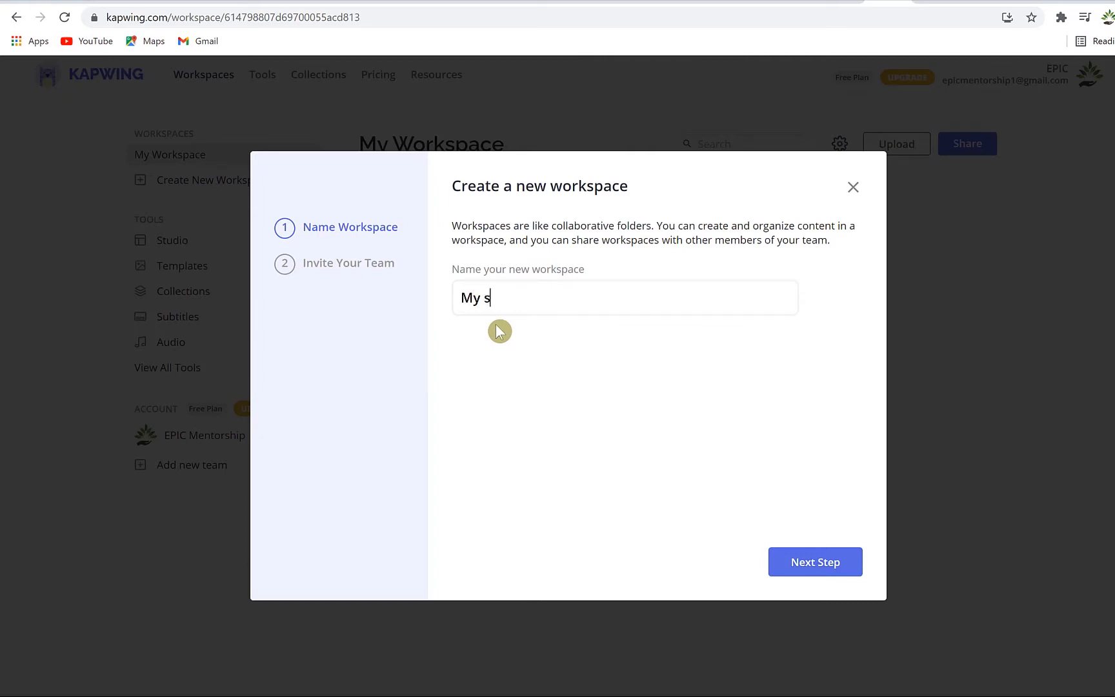
type("horts")
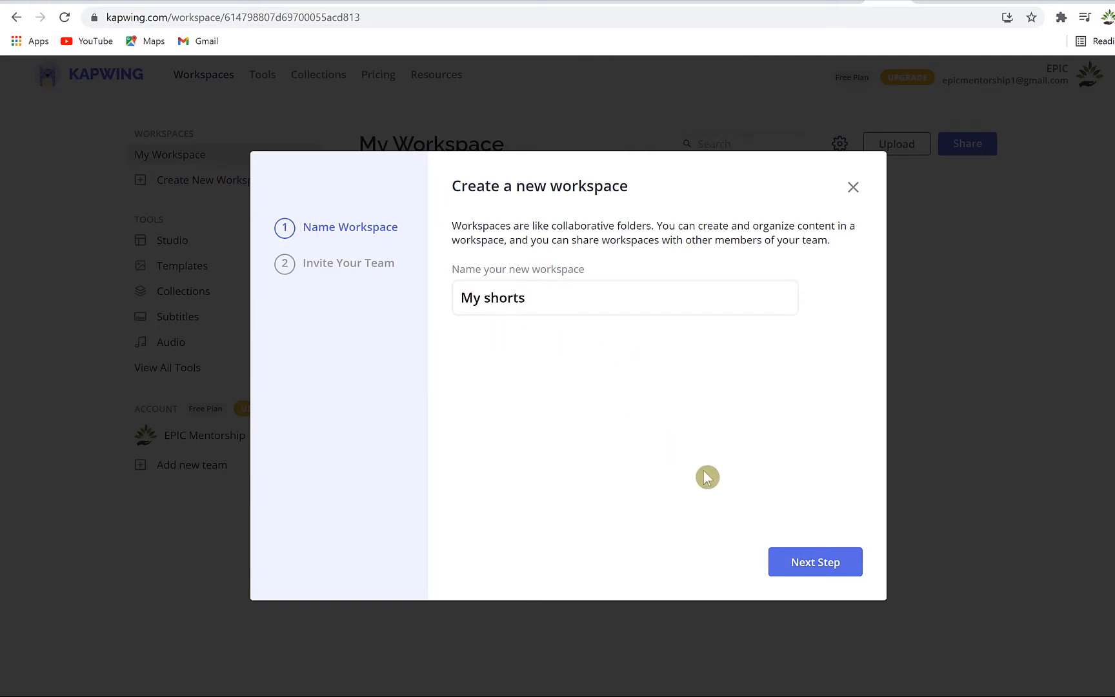
left_click(801, 570)
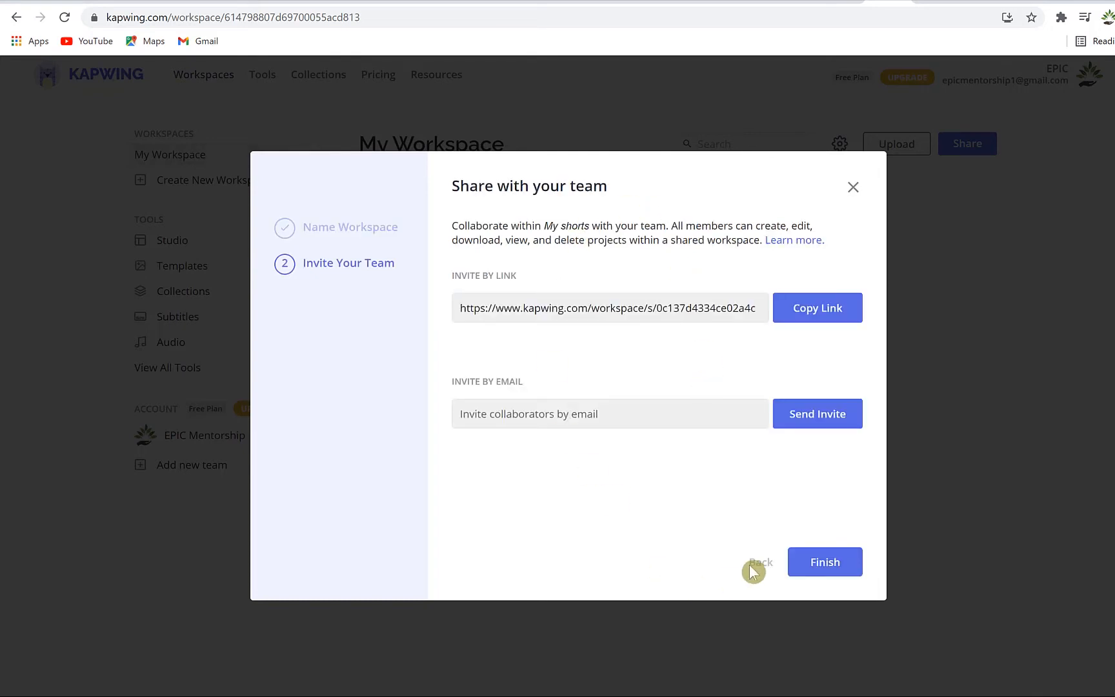
left_click(792, 562)
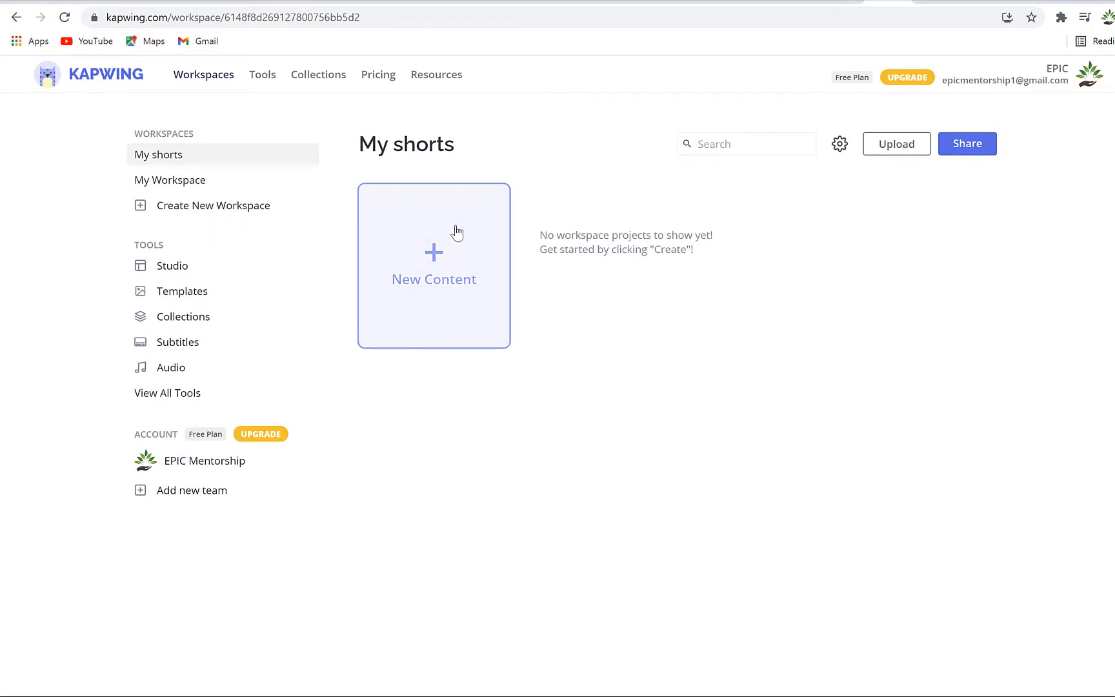
- Start a new blank-canvas project in the My shorts workspace and upload the titok video from the computer's Videos folder
left_click(468, 260)
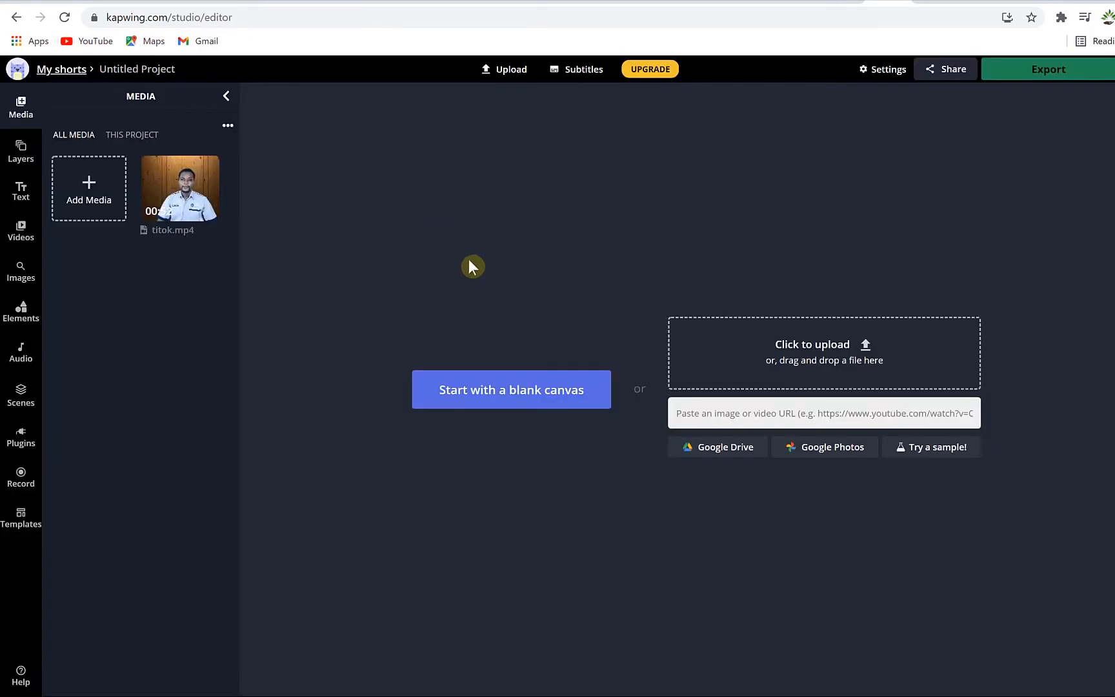
left_click(499, 397)
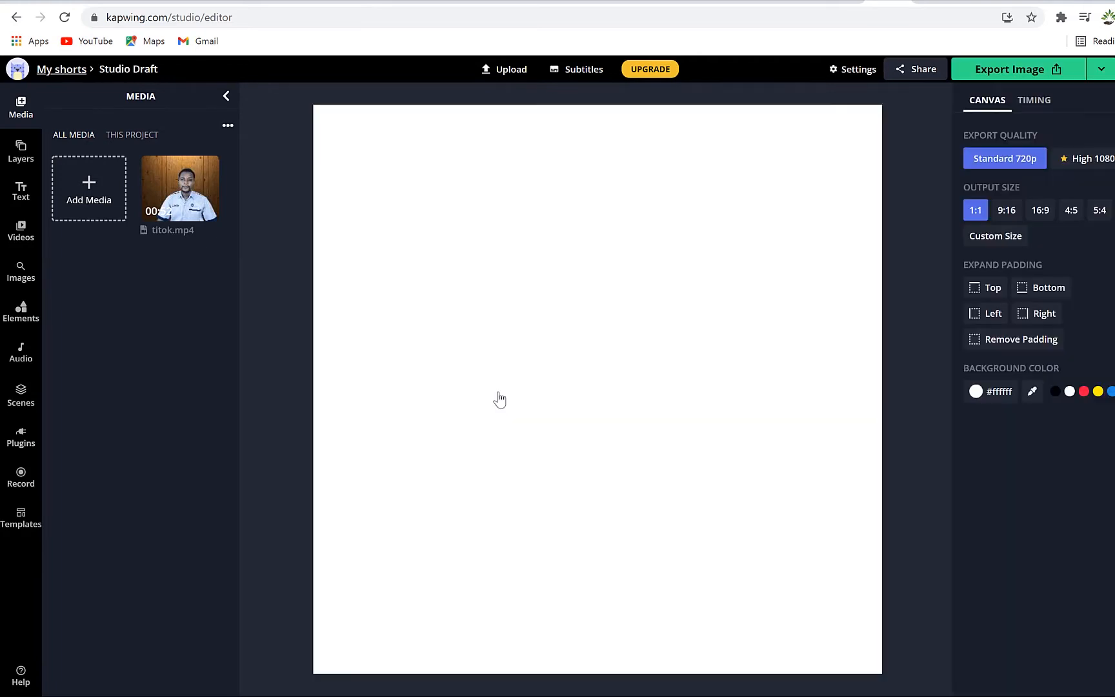
left_click(503, 71)
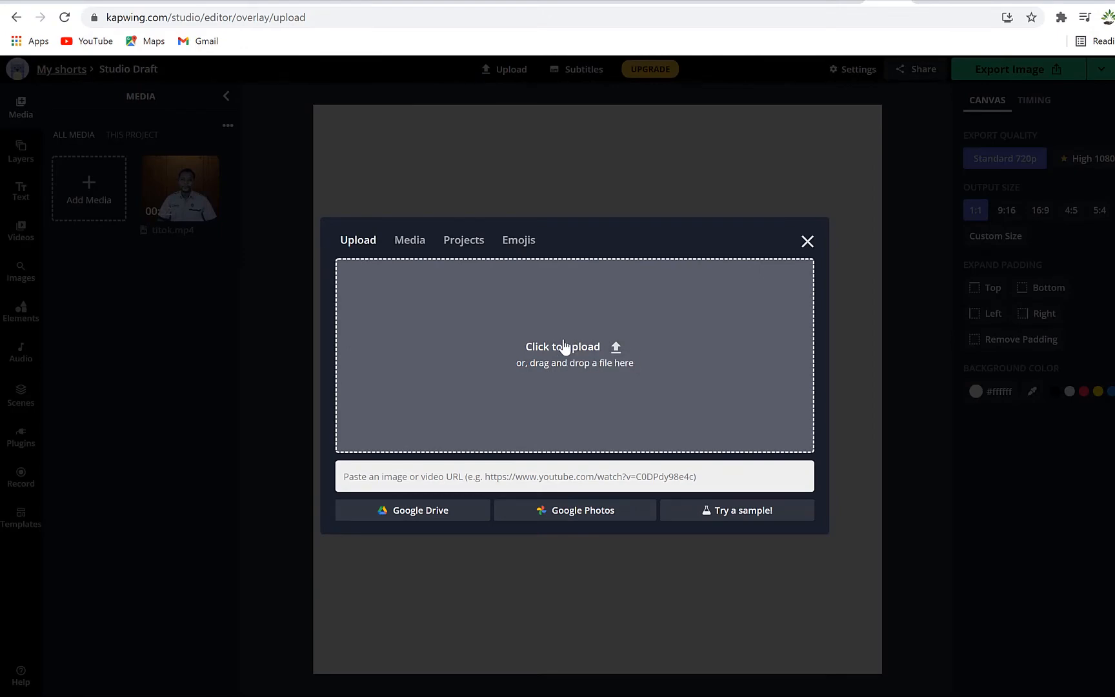
left_click(564, 347)
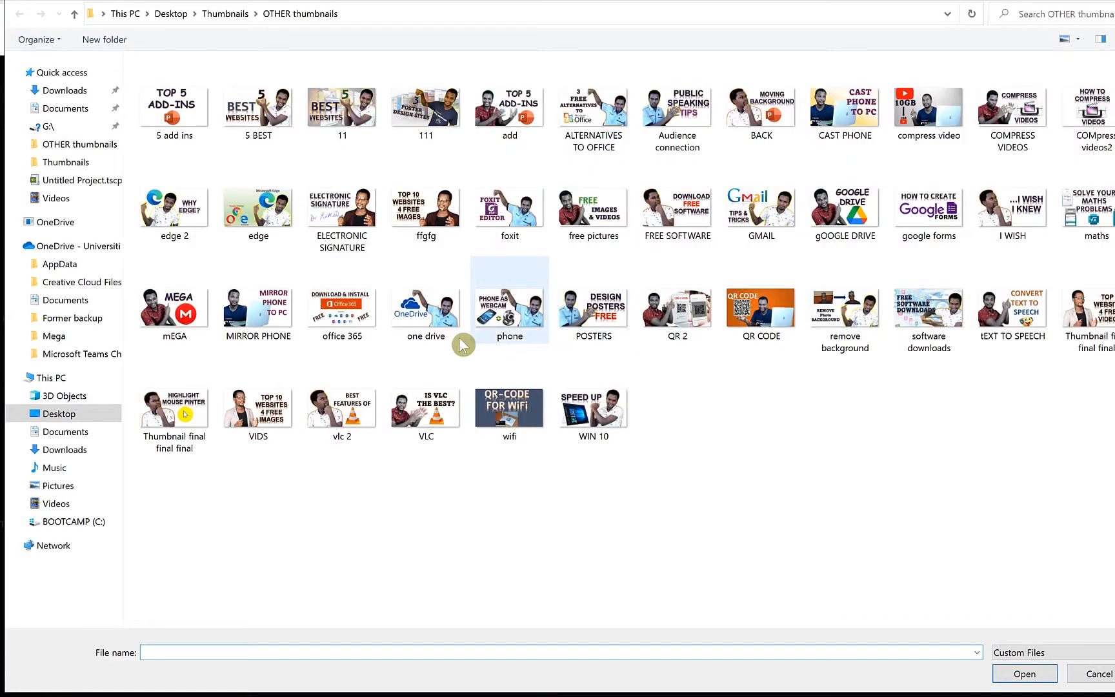
left_click(74, 503)
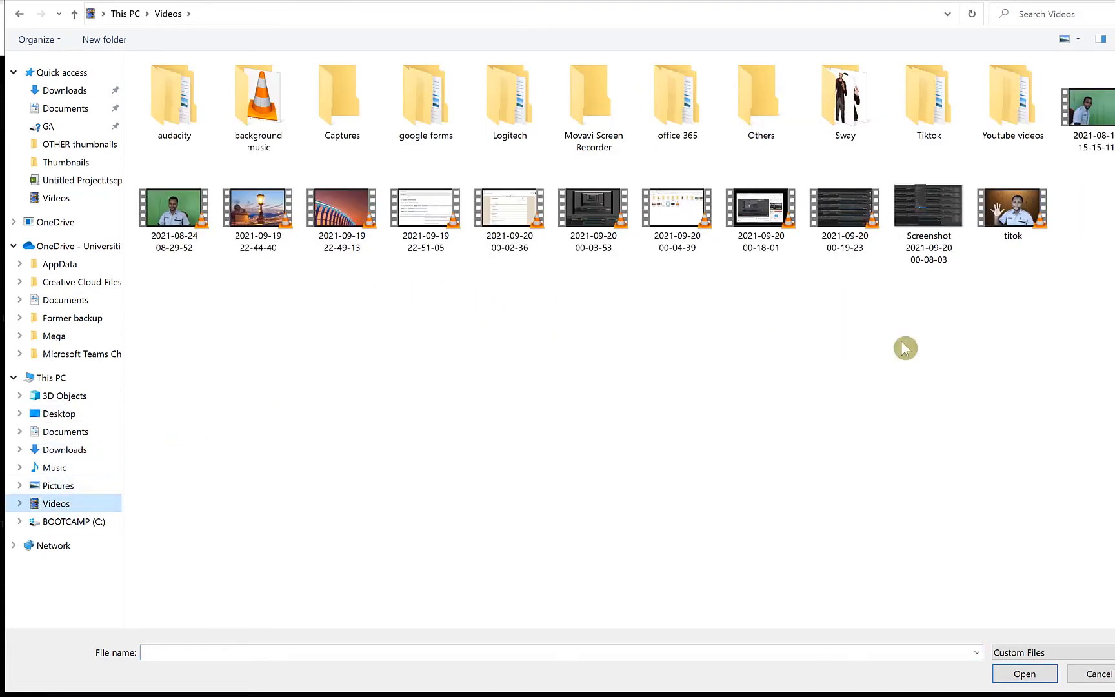
left_click(1019, 212)
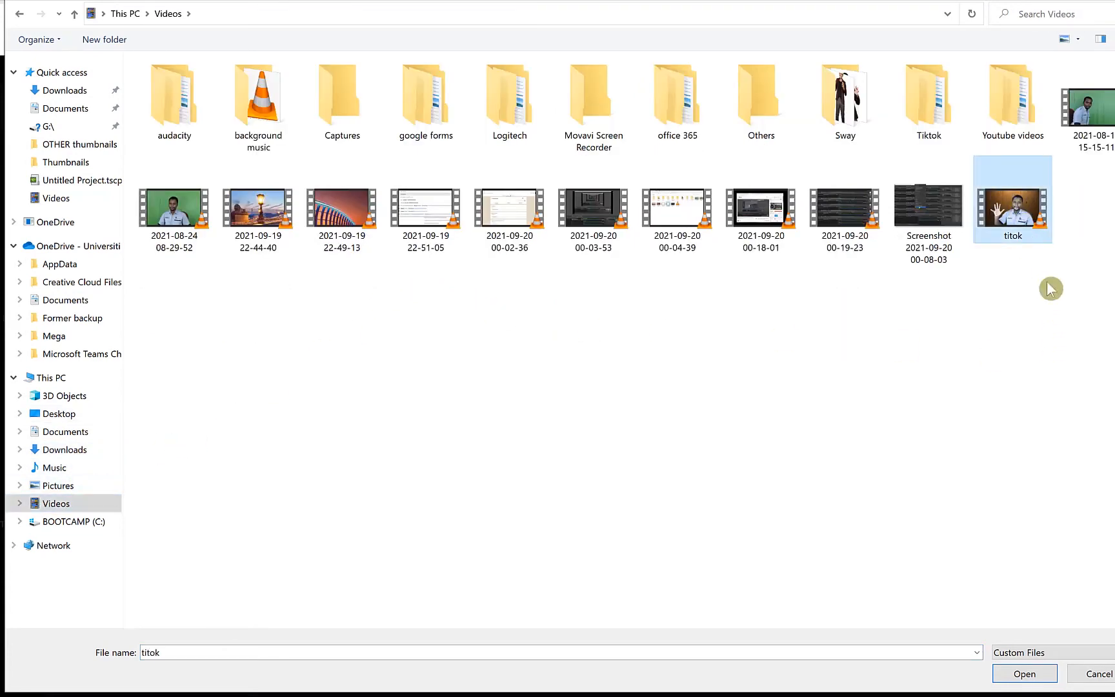
left_click(1021, 678)
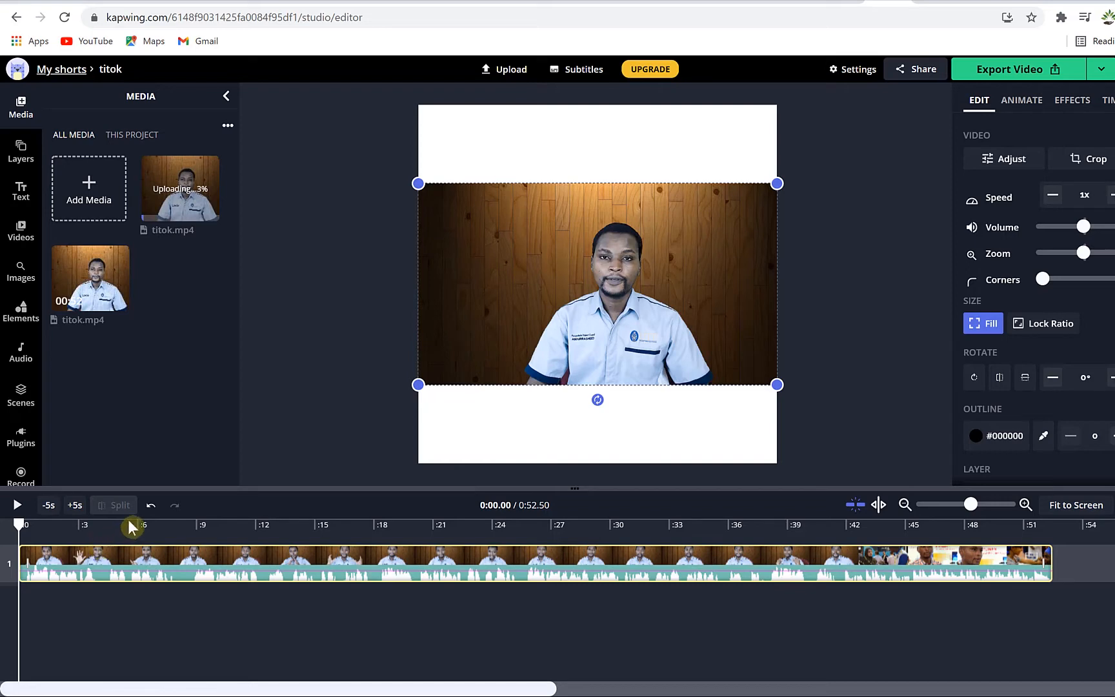
- Preview the beginning of the imported clip and move the playhead to about 0:13.42
key("space")
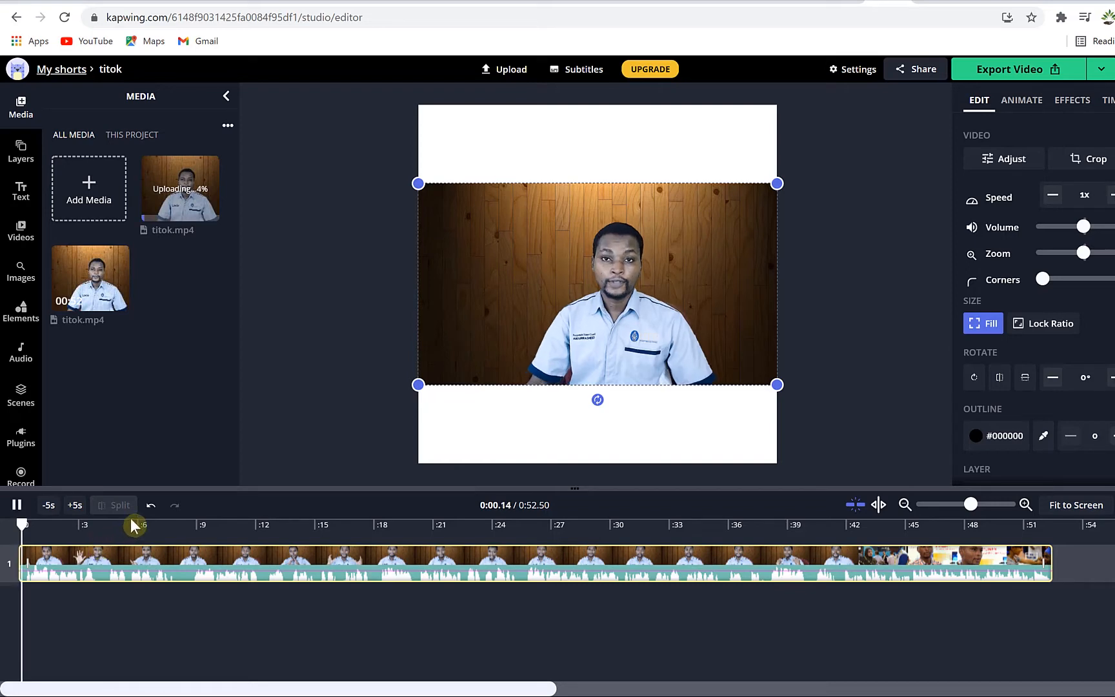
key("space")
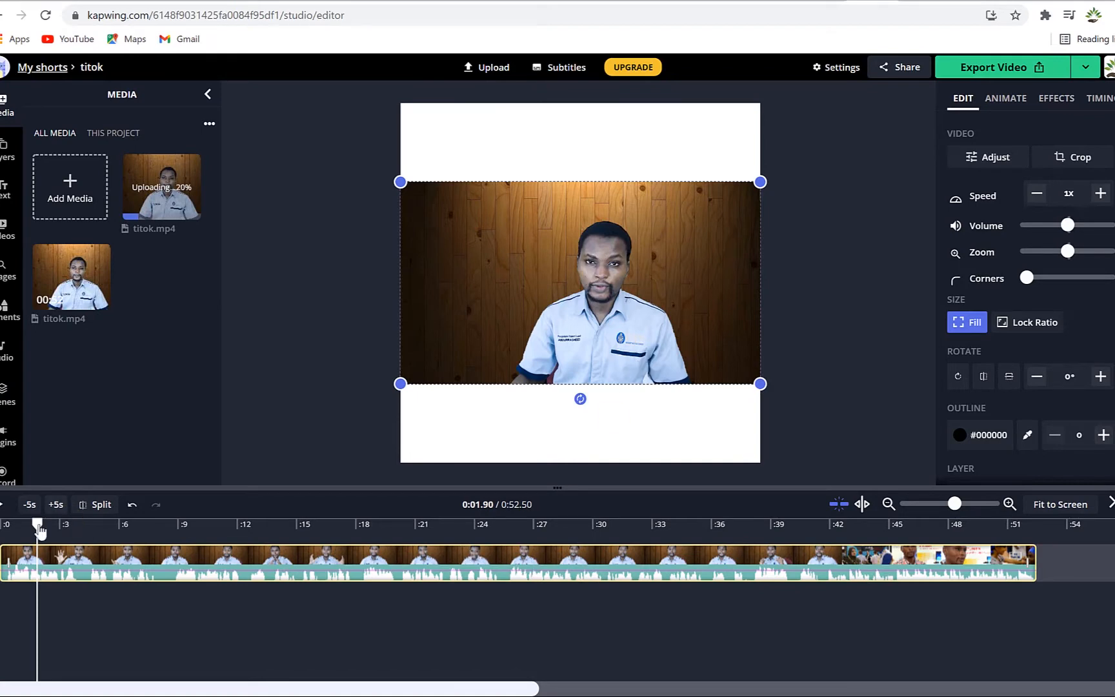
left_click_drag(39, 530, 267, 517)
left_click(564, 402)
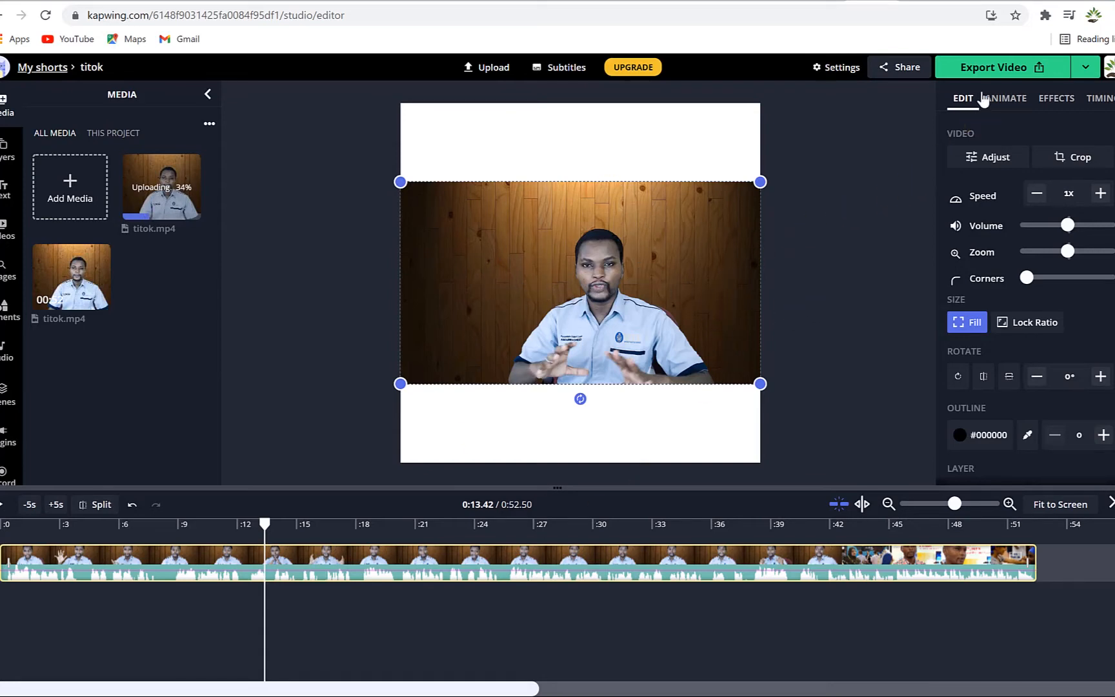
- Crop the video to the 9:16 Instagram & Snap Story ratio, with the crop frame centred on the speaker
left_click(1054, 166)
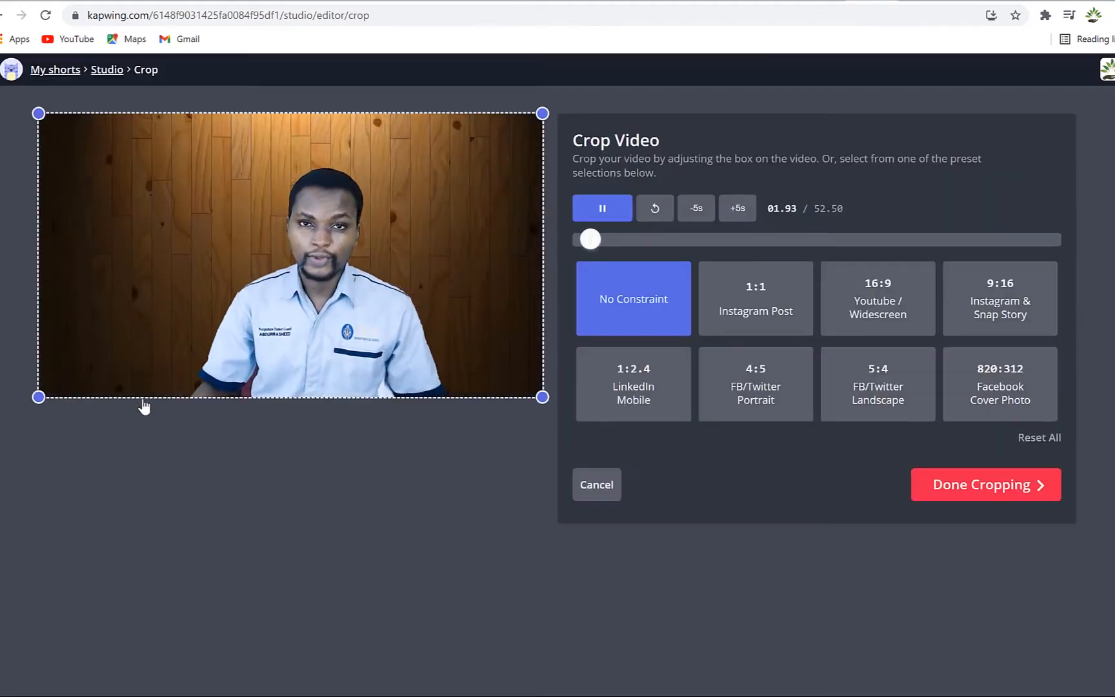
left_click(607, 207)
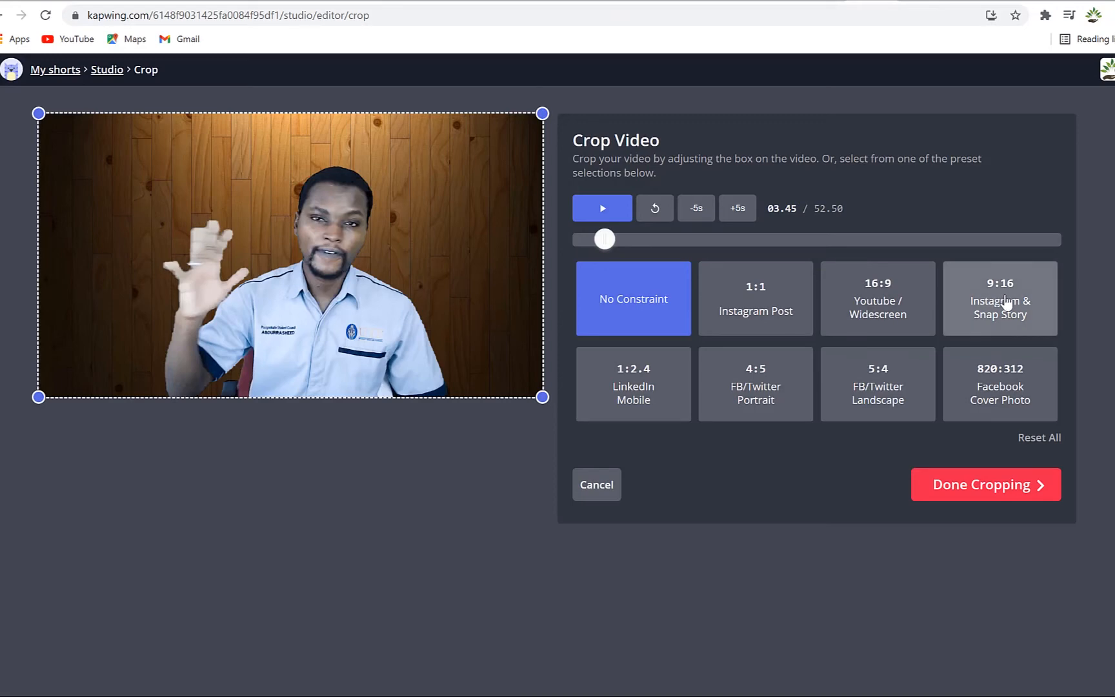
left_click(1006, 304)
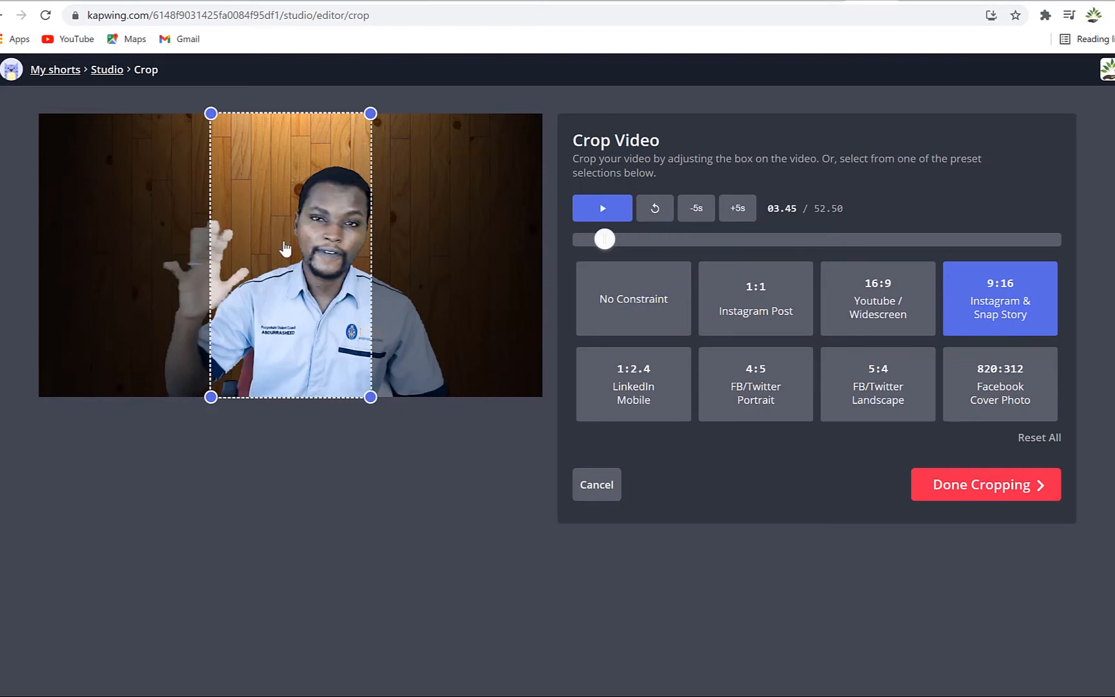
left_click_drag(285, 248, 294, 248)
left_click_drag(305, 248, 309, 250)
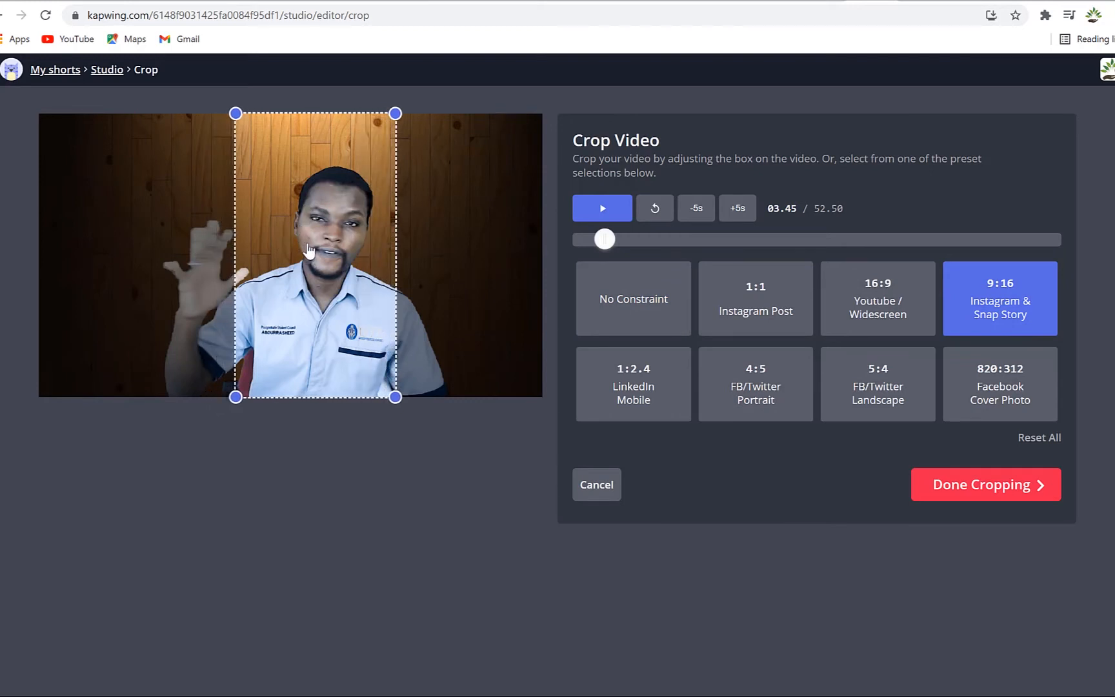
left_click_drag(395, 115, 436, 110)
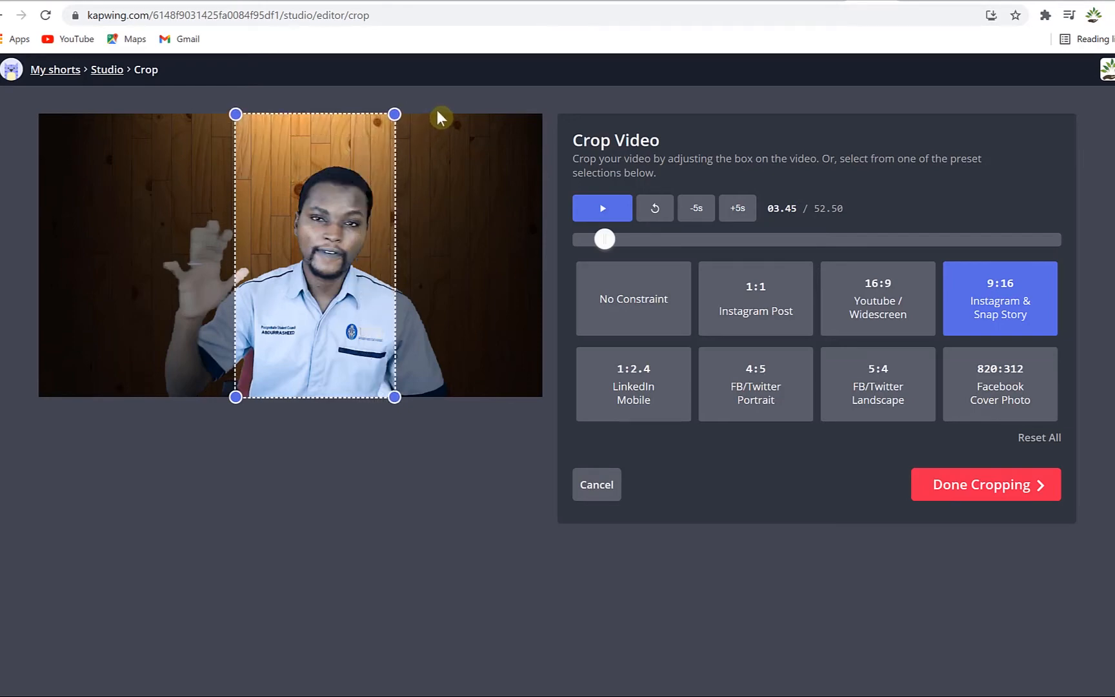
left_click_drag(323, 287, 329, 291)
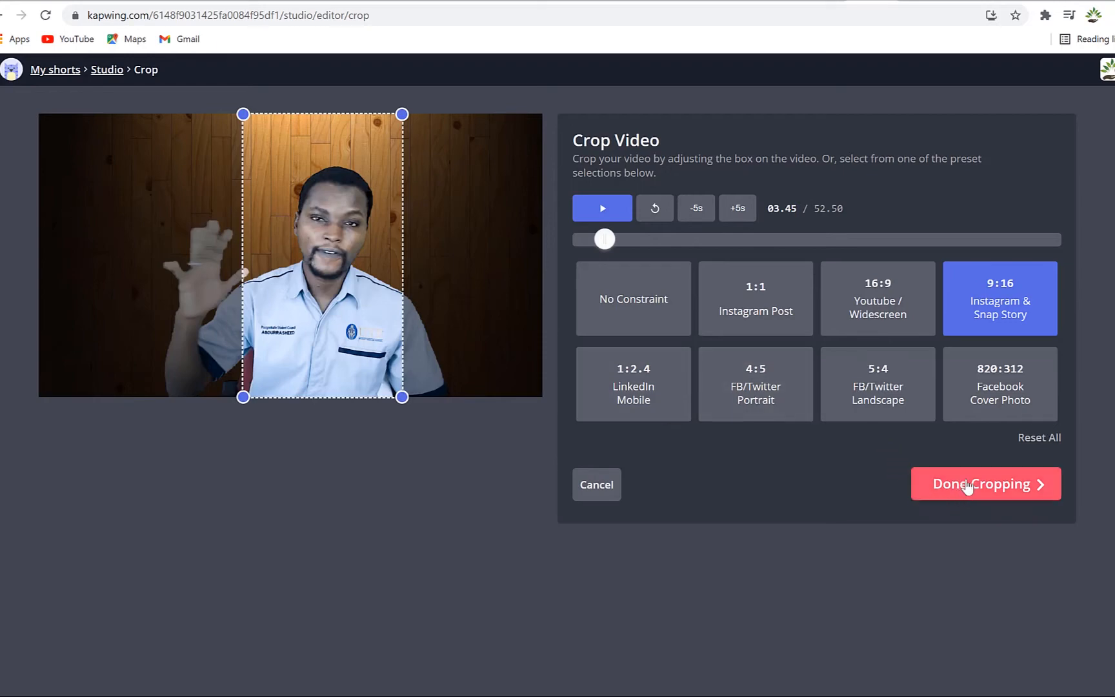
left_click(967, 486)
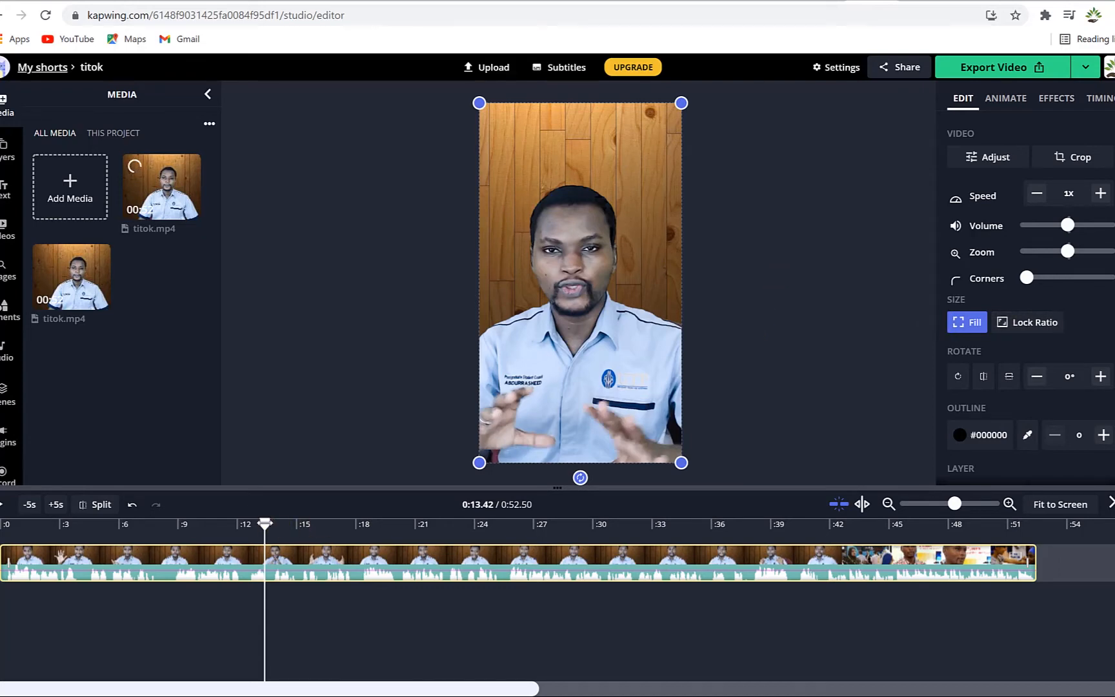
- Split the cropped clip on the timeline at about 0:38.82
left_click_drag(265, 523, 523, 516)
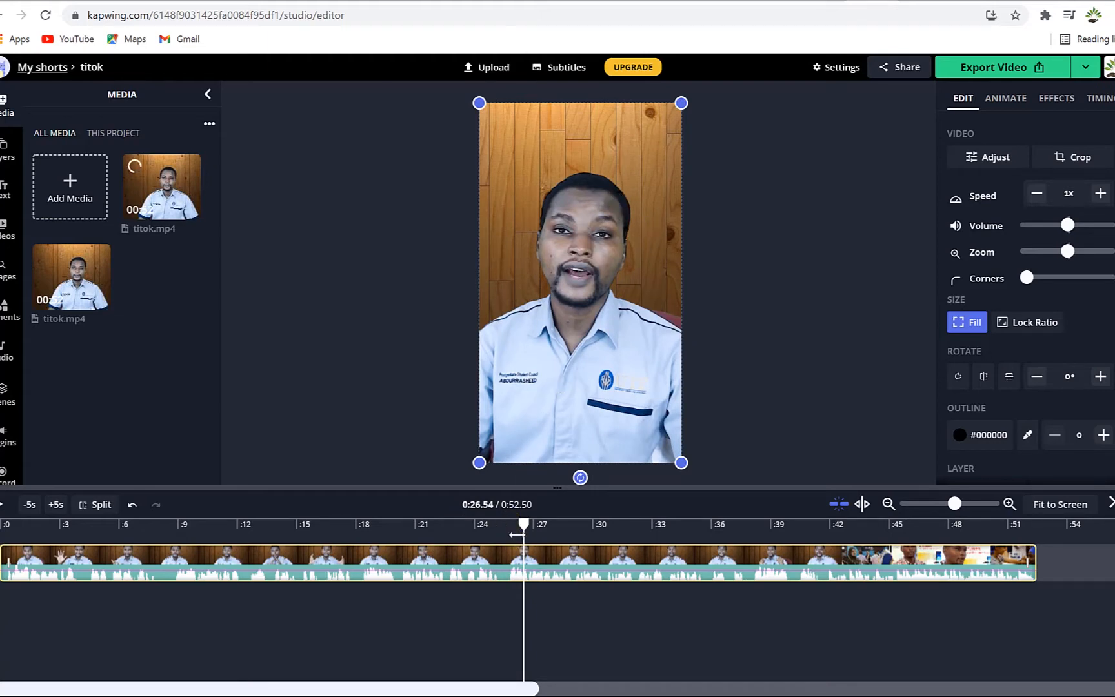
left_click_drag(522, 524, 766, 528)
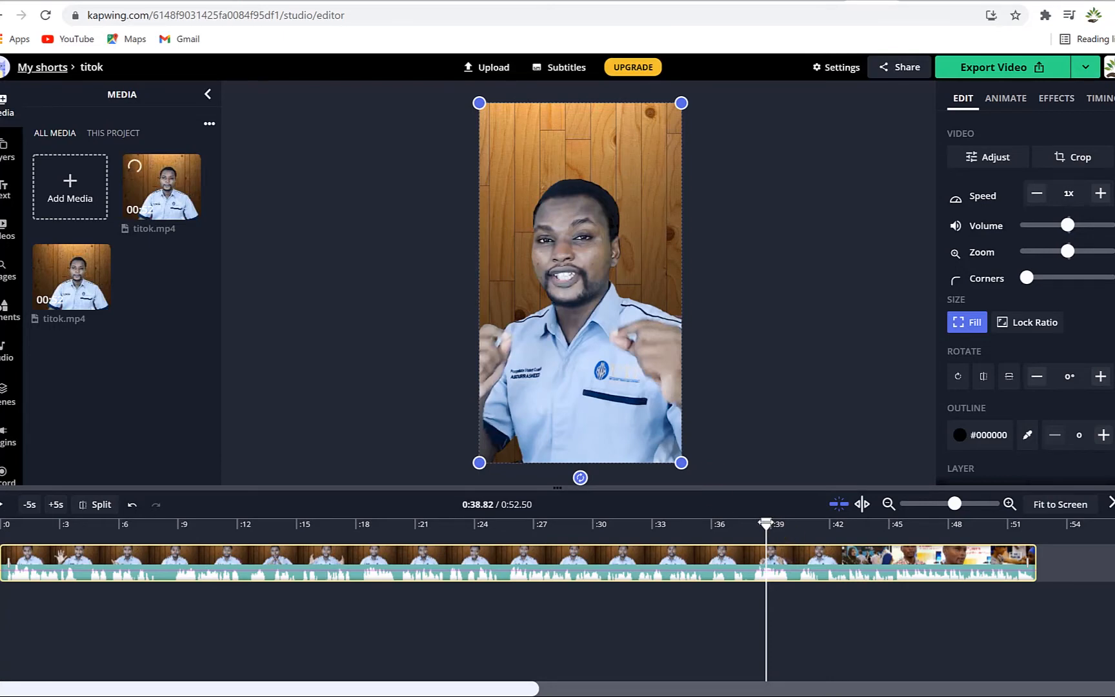
key("s")
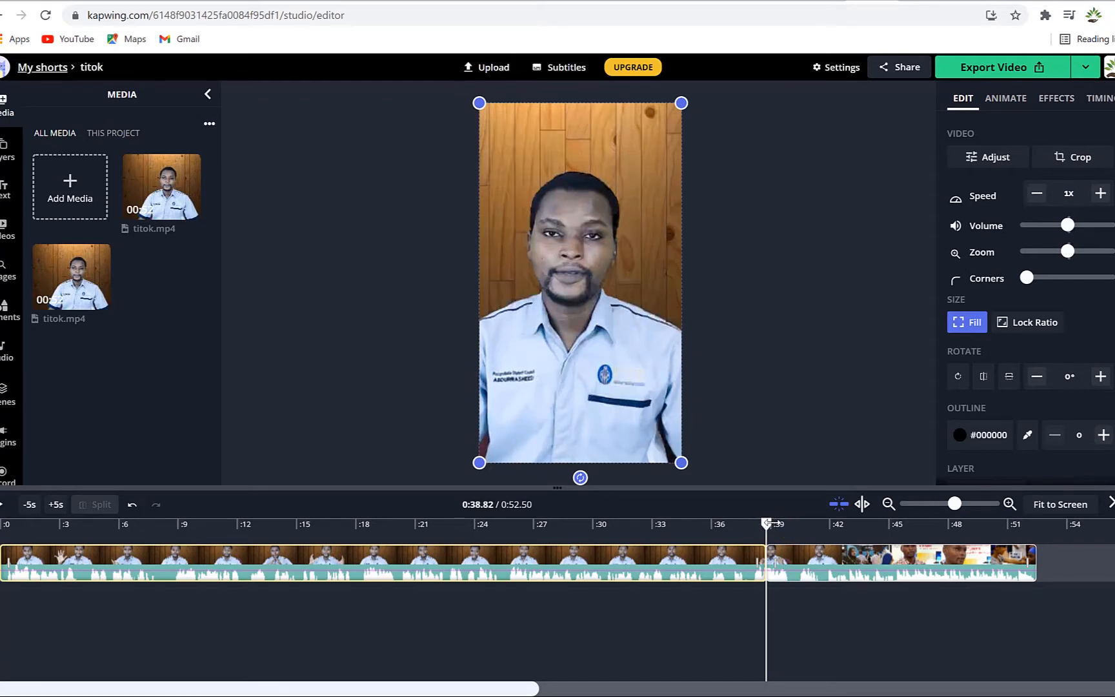
- Split the clip's second part at about 0:41.75 and delete the segment after that point
mouse_move(757, 524)
left_mouse_down()
mouse_move(744, 524)
mouse_move(771, 528)
left_mouse_up()
left_click(793, 567)
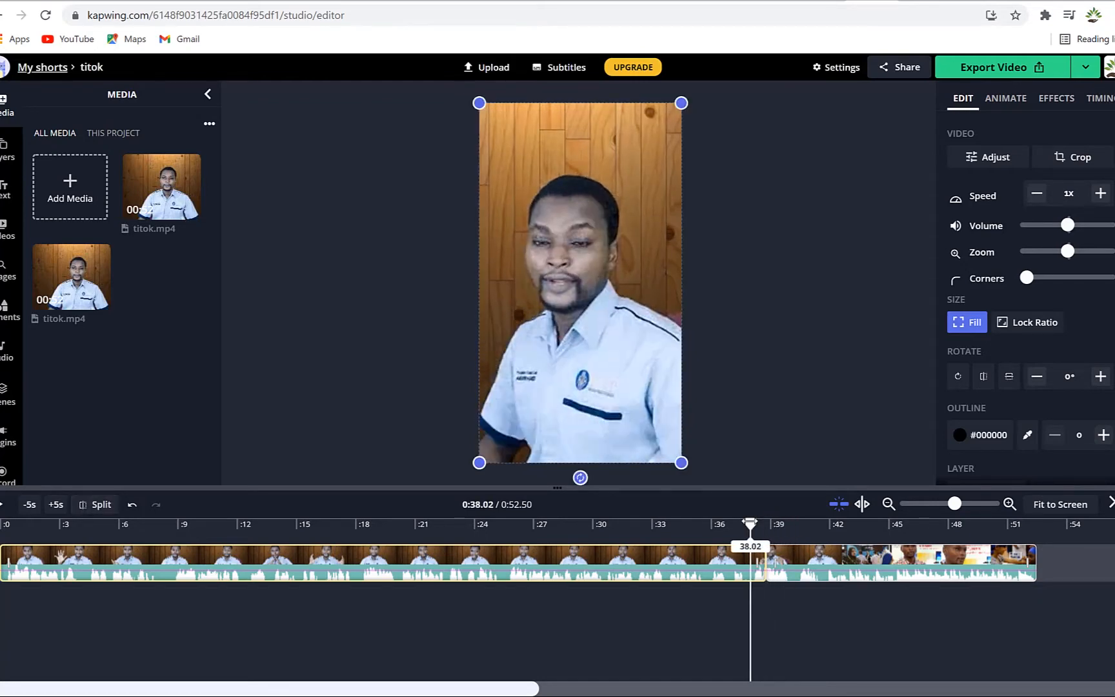
left_click_drag(810, 571, 824, 540)
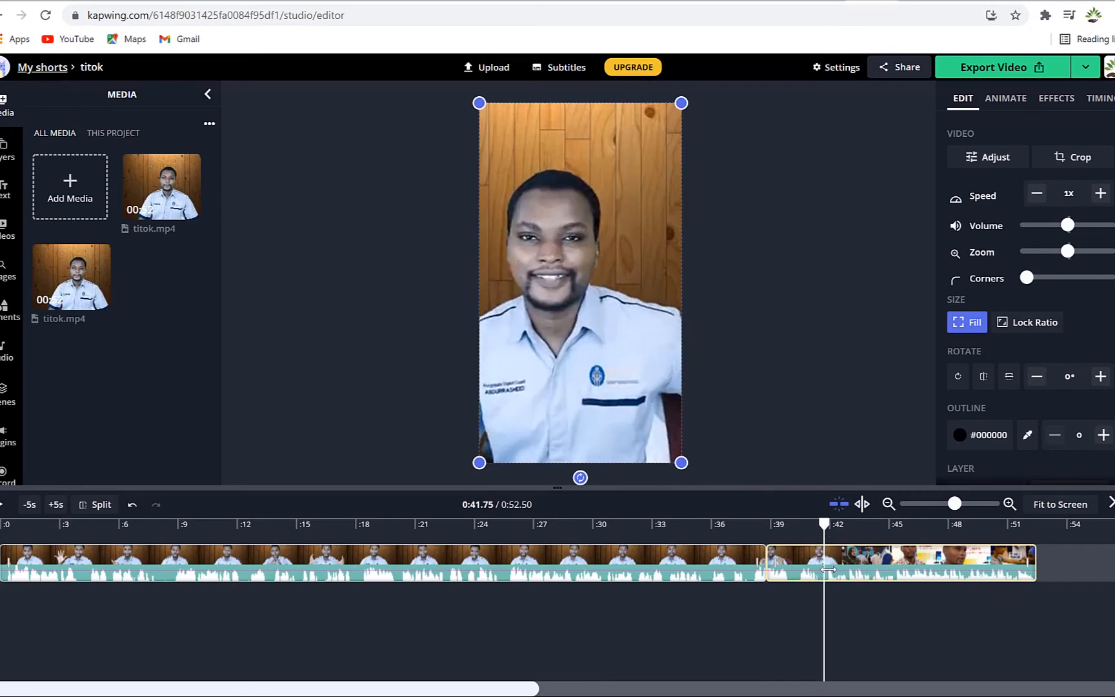
key("s")
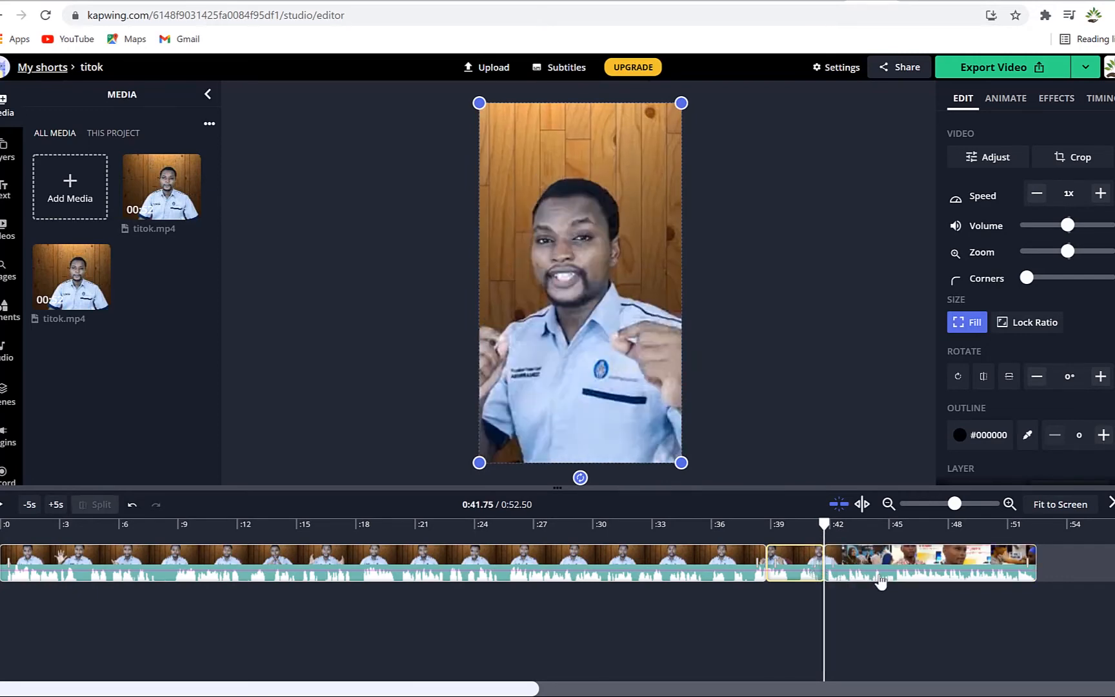
left_click(882, 566)
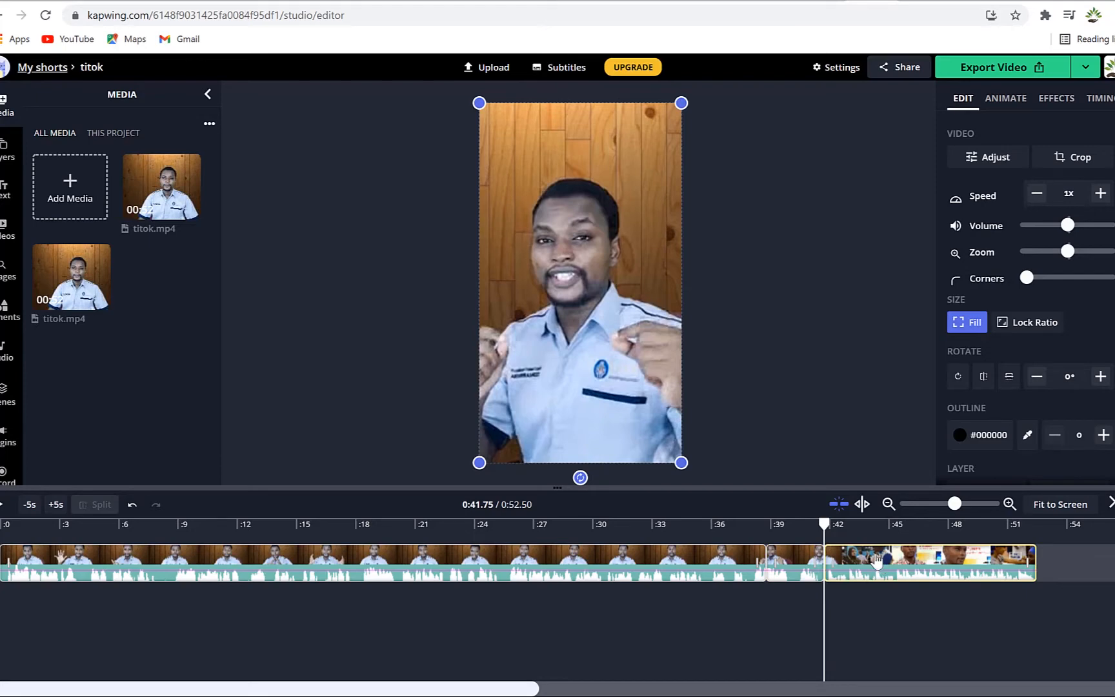
key("Delete")
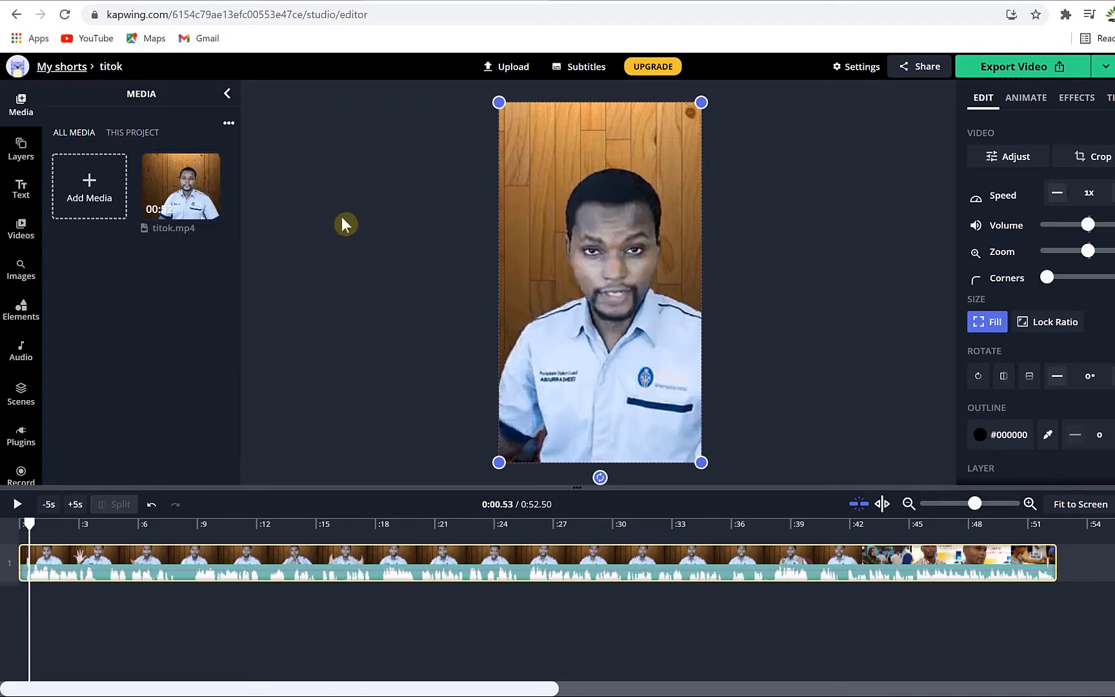
left_click(20, 148)
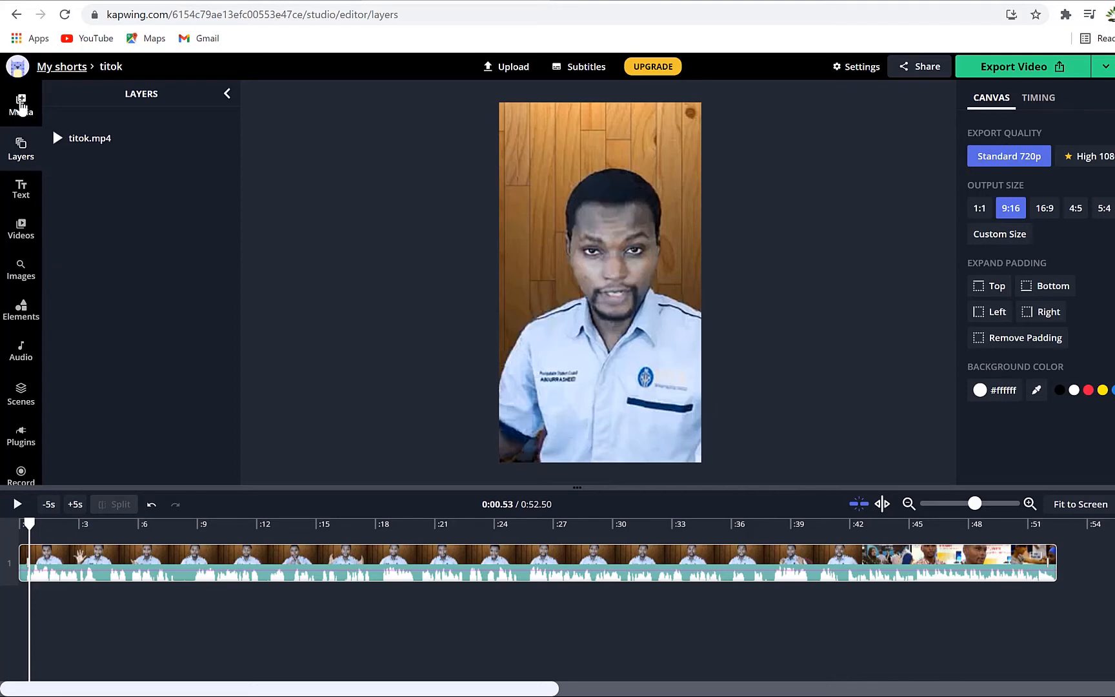
left_click(26, 116)
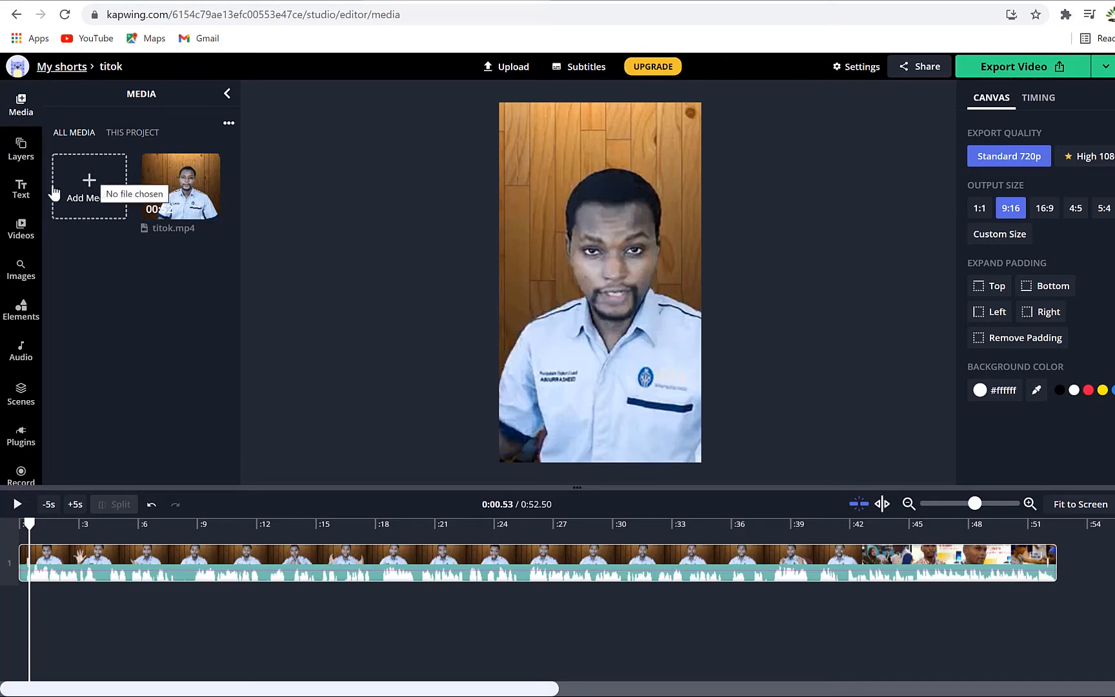
- Add a header text to the canvas, move it over the speaker's lower chest, and replace the sample text with the speaker's title and name
left_click(20, 146)
left_click(14, 197)
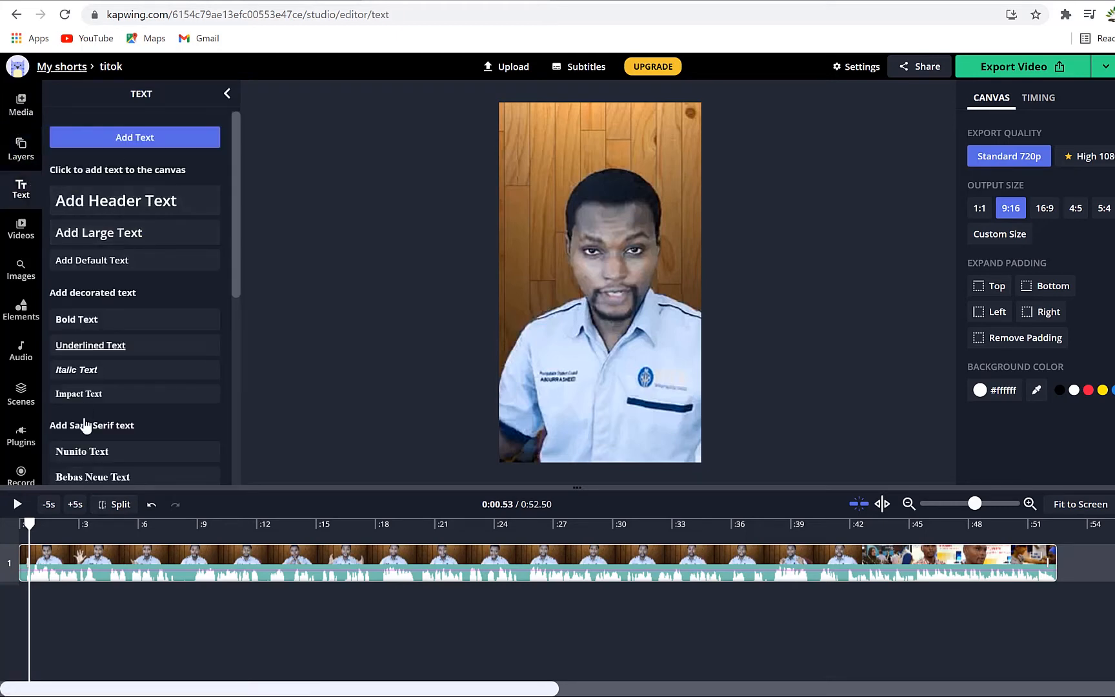
left_click(135, 205)
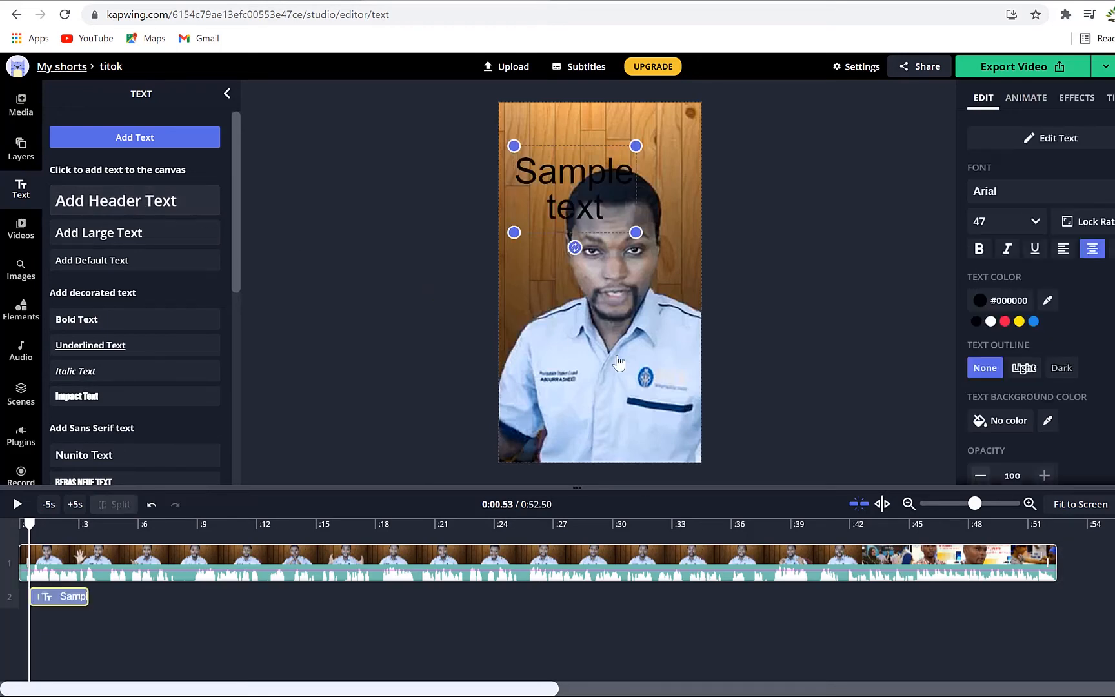
left_click_drag(571, 182, 605, 398)
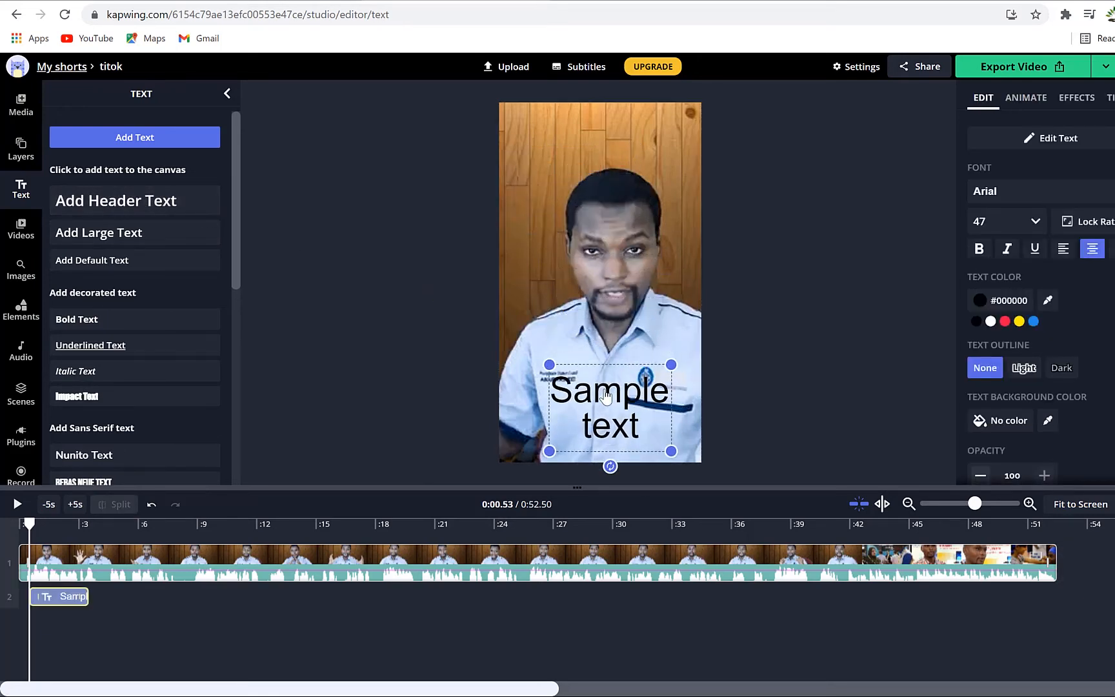
triple_click(597, 380)
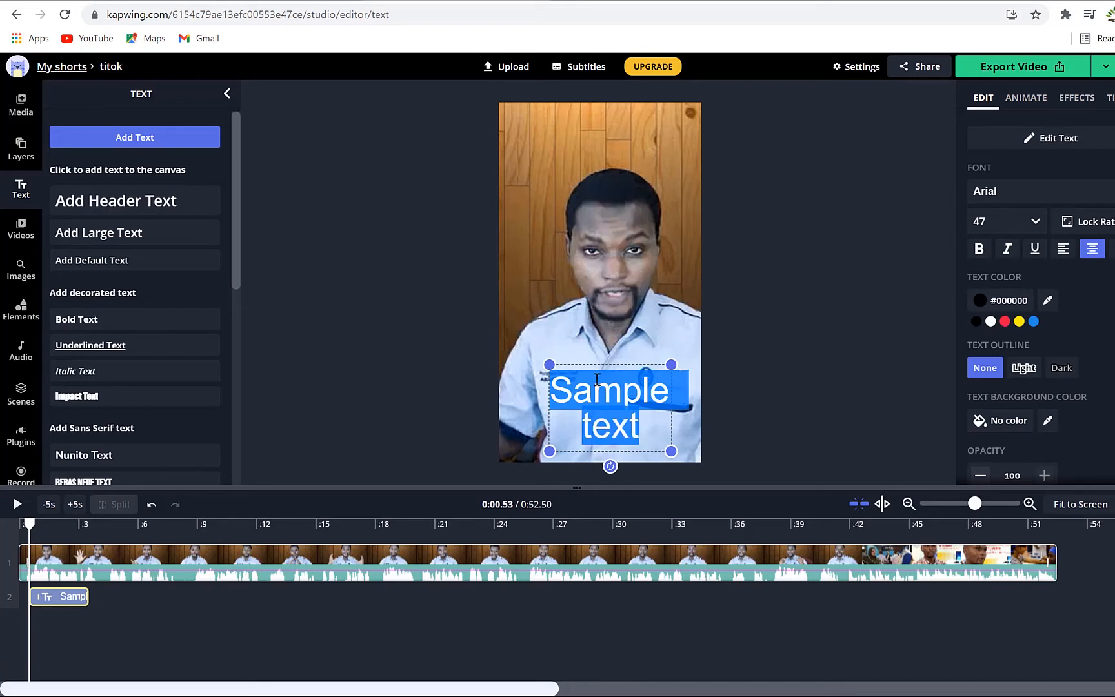
type("Dr. Rasheed")
- Colour the name text red (#FF1744) and give it a dark outline
triple_click(631, 416)
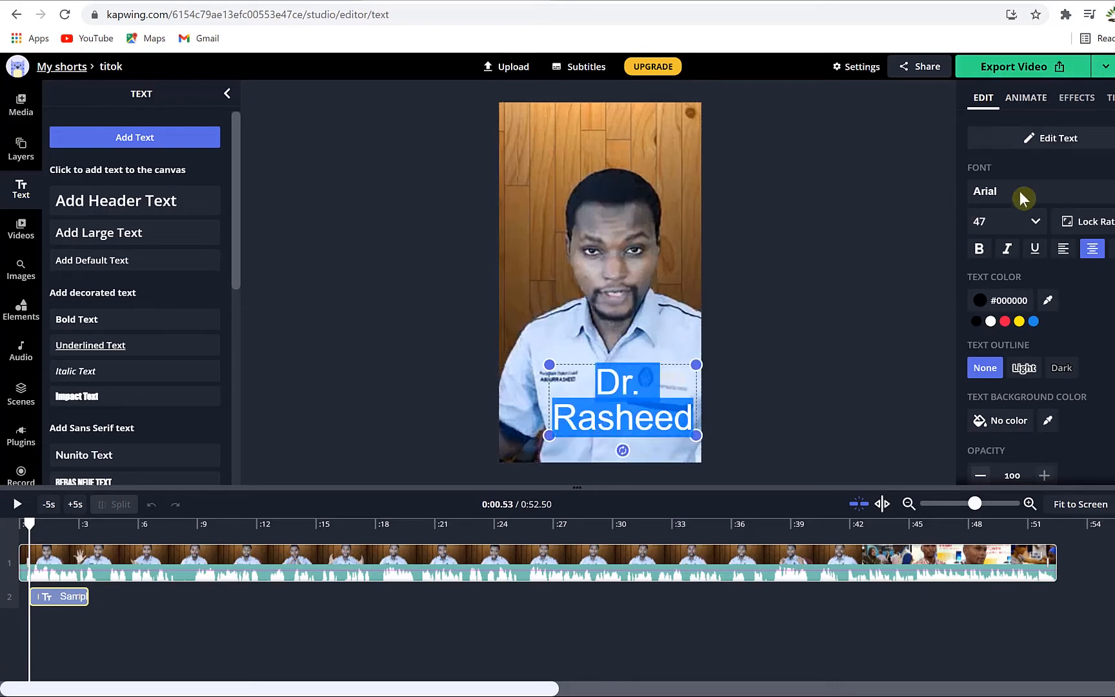
left_click(1030, 325)
left_click(989, 325)
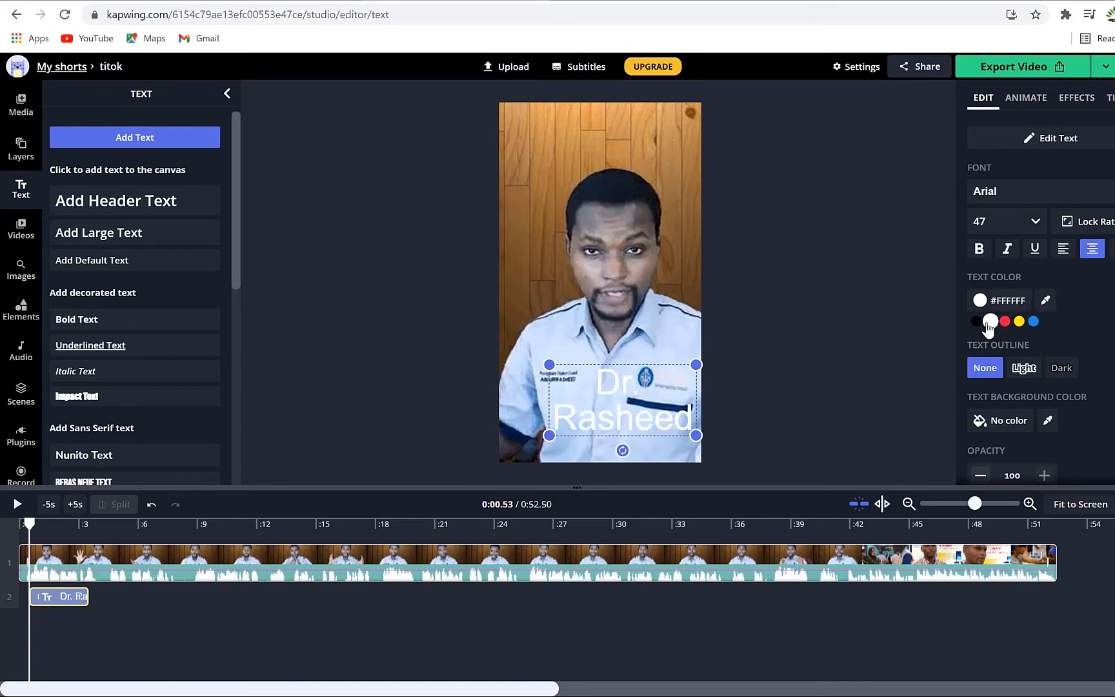
left_click(1003, 325)
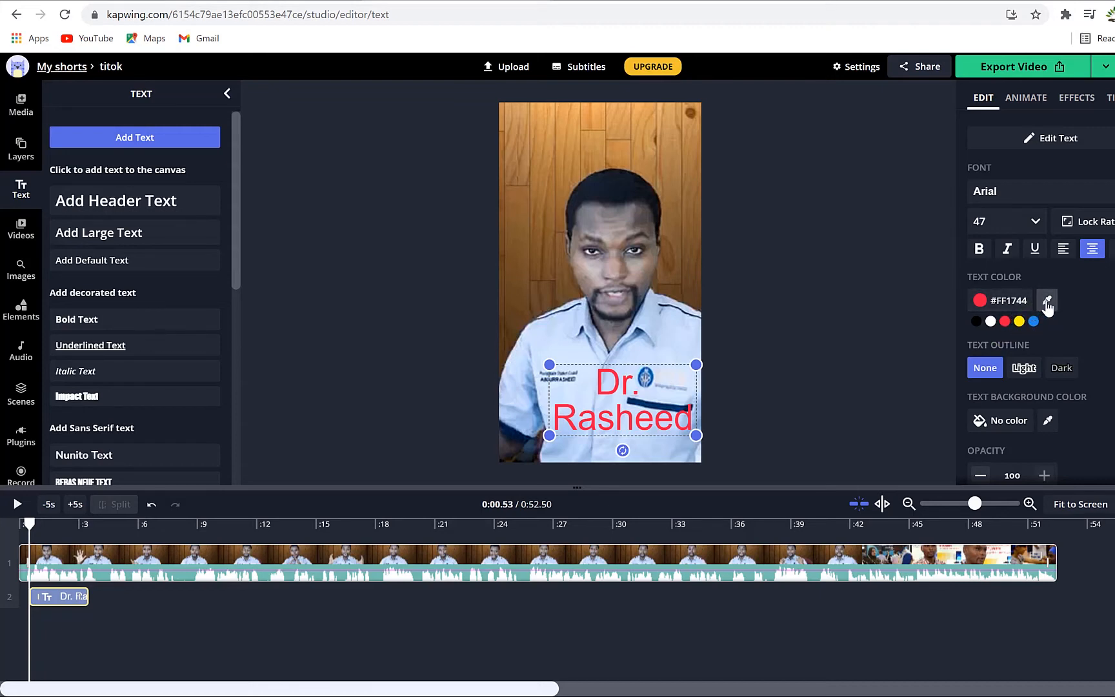
left_click(1046, 302)
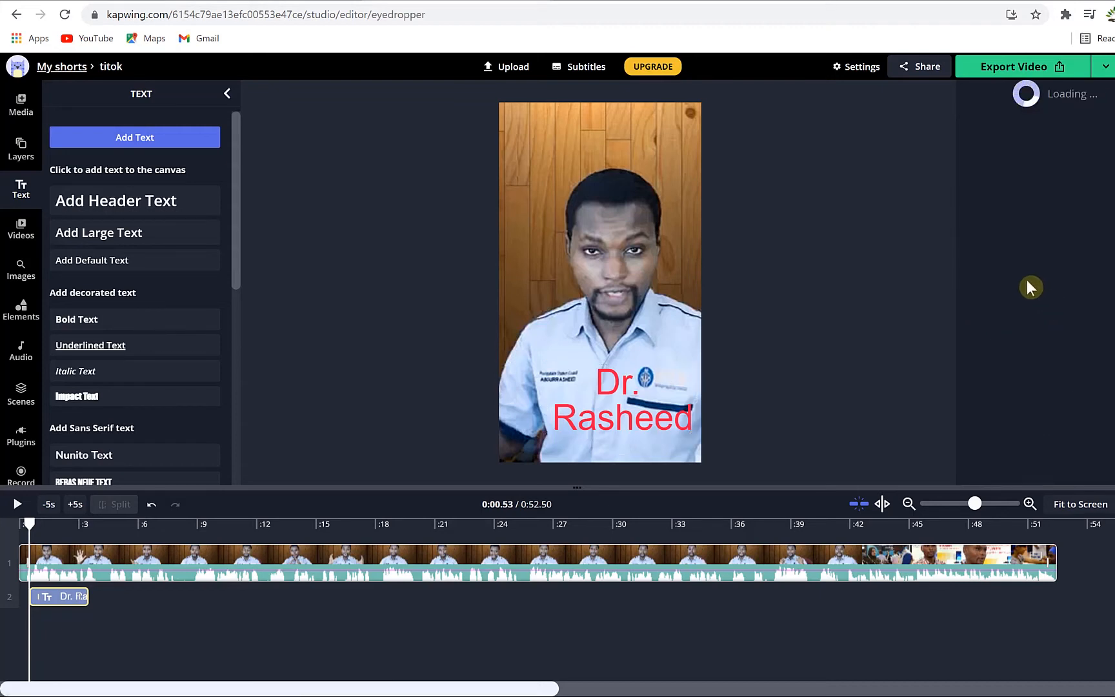
left_click(1061, 369)
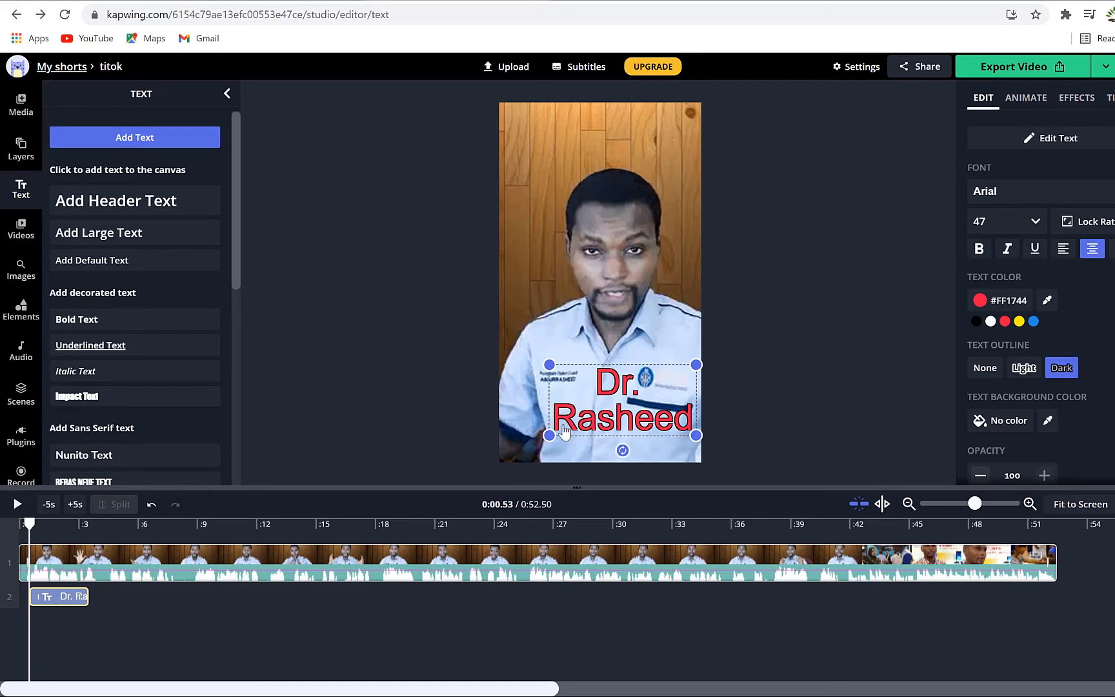
- Widen the name text onto one line, set its font size to 36, and centre it near the bottom of the frame
left_click_drag(549, 434, 486, 422)
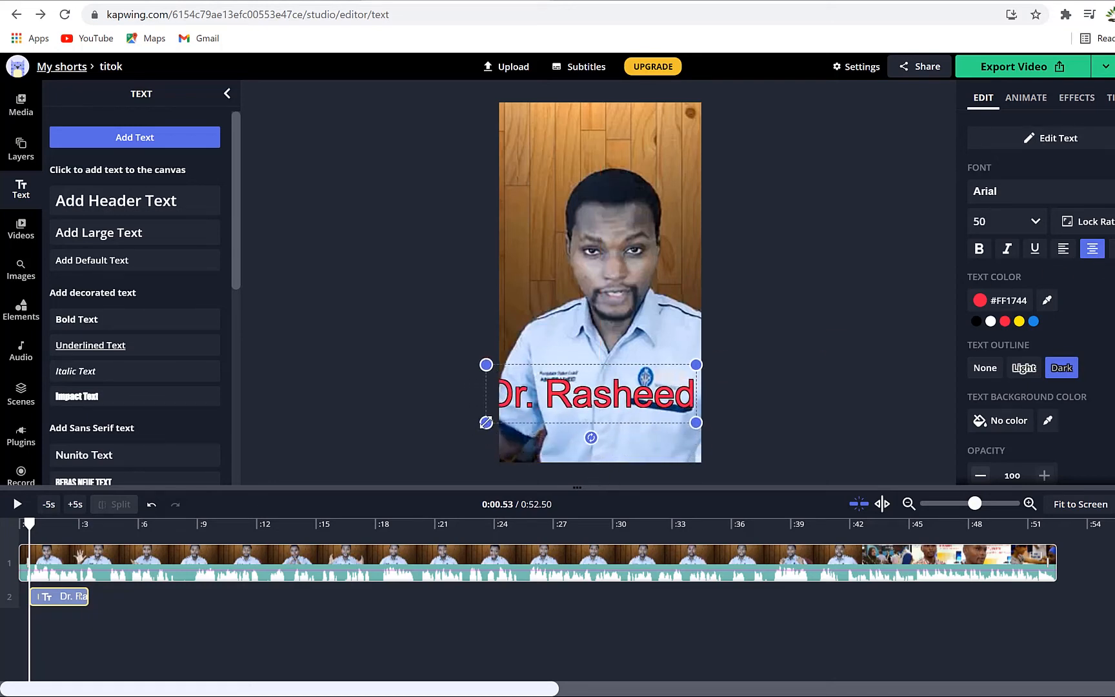
left_click(1036, 225)
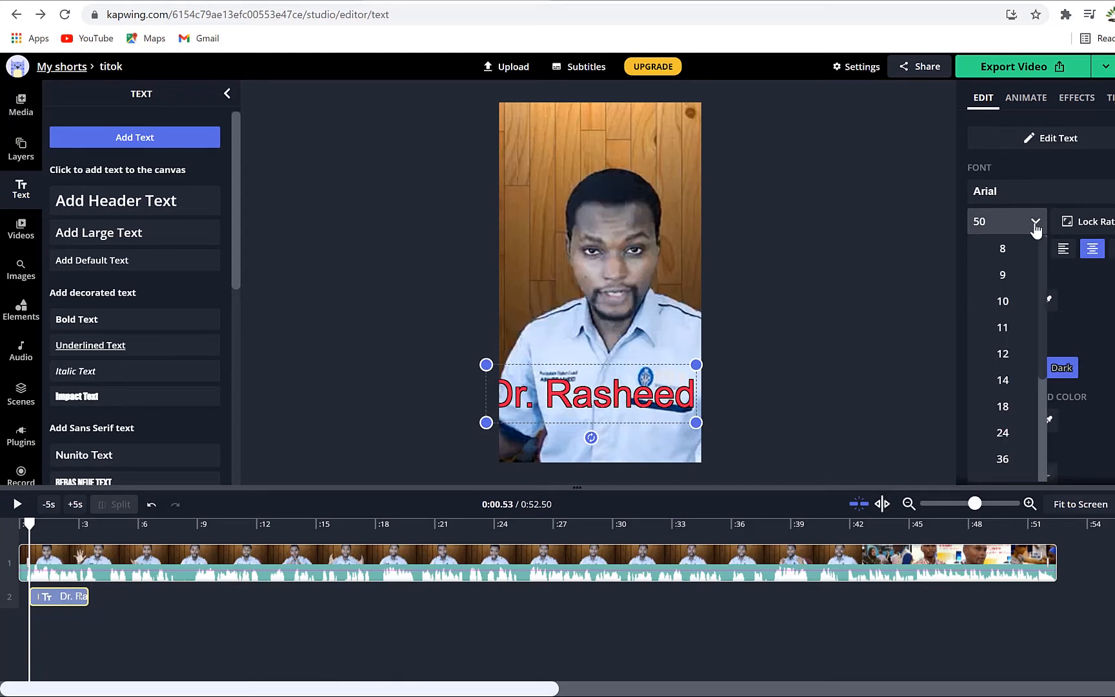
left_click(992, 399)
left_click_drag(548, 412, 607, 422)
left_click(591, 439)
left_click(569, 411)
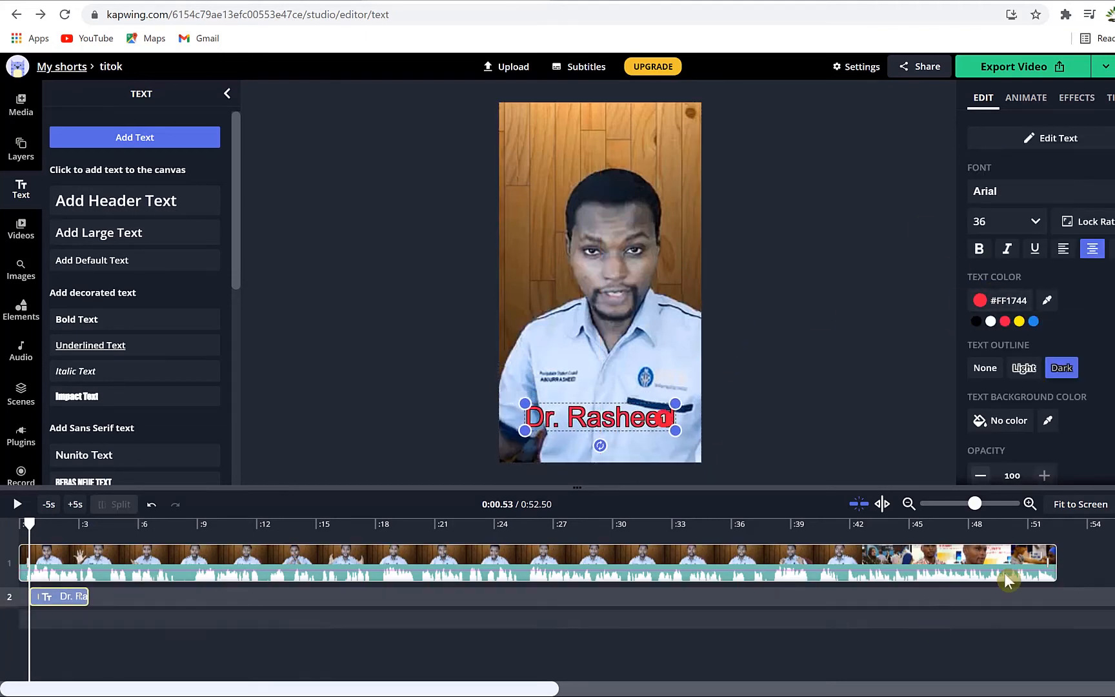
- Try the Flicker, Hue Rotate, Reveal and Pop animations on the name text and settle on Drop at default speed for the intro
scroll(1088, 371, "down", 1)
scroll(1089, 371, "down", 3)
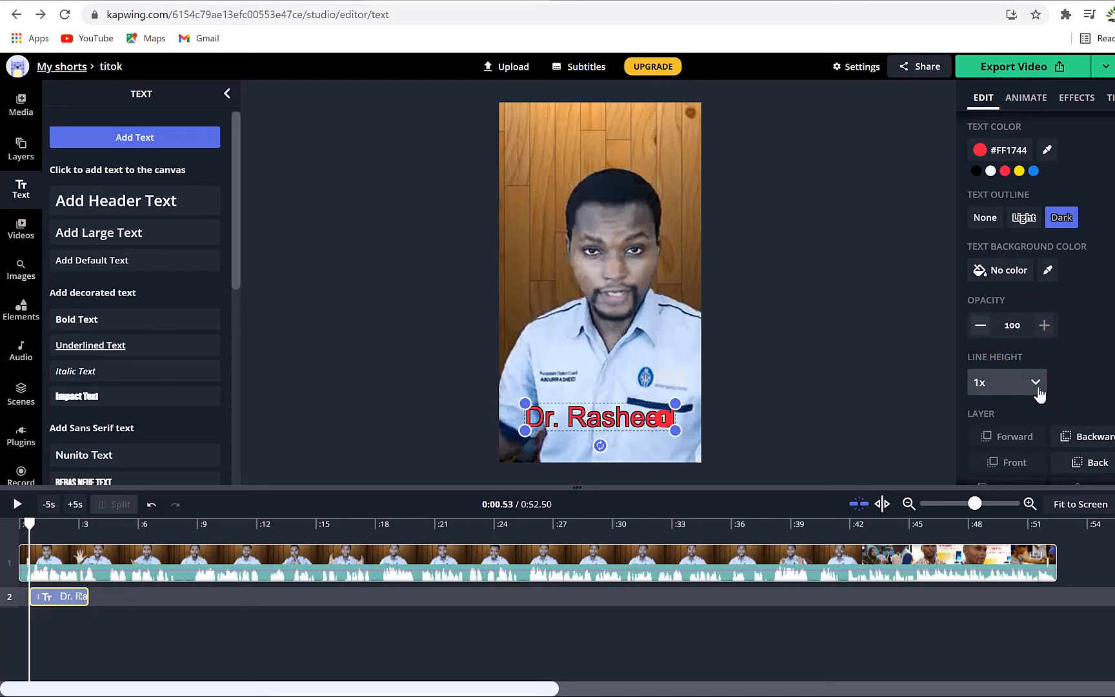
scroll(1071, 386, "down", 1)
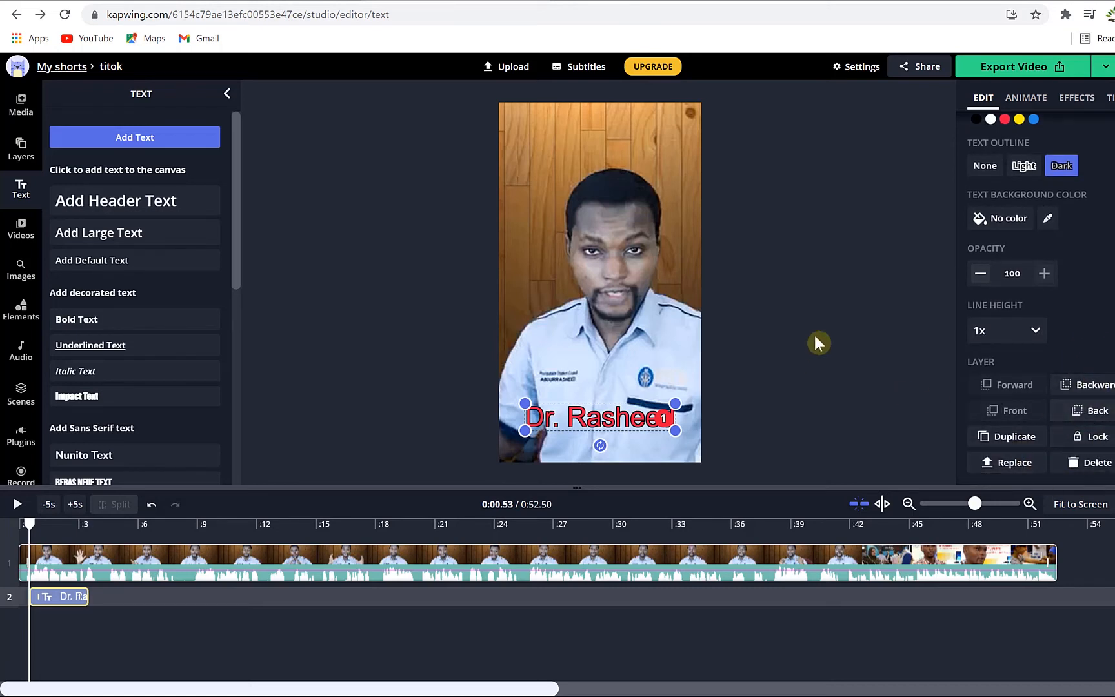
left_click(1026, 100)
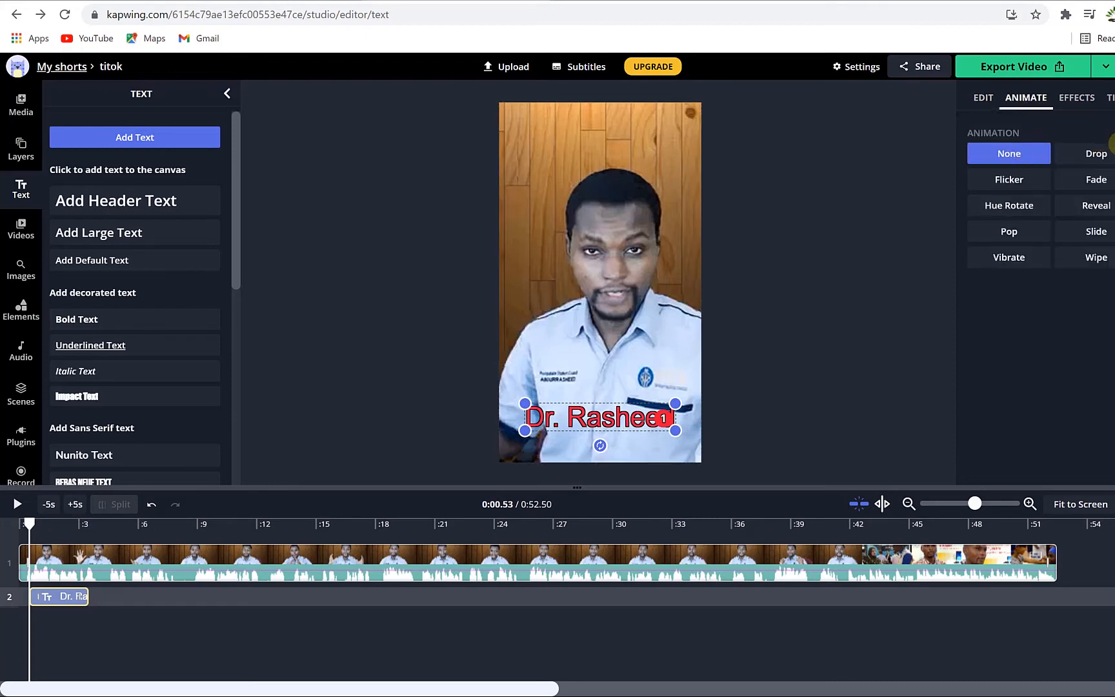
left_click(1097, 160)
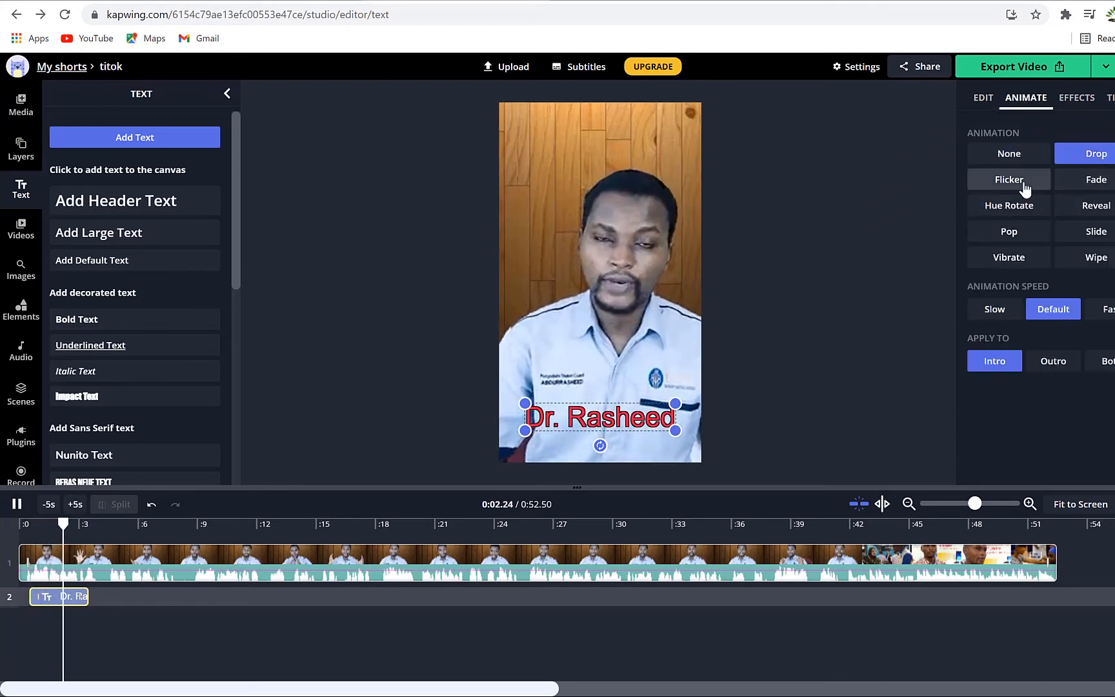
left_click(1025, 186)
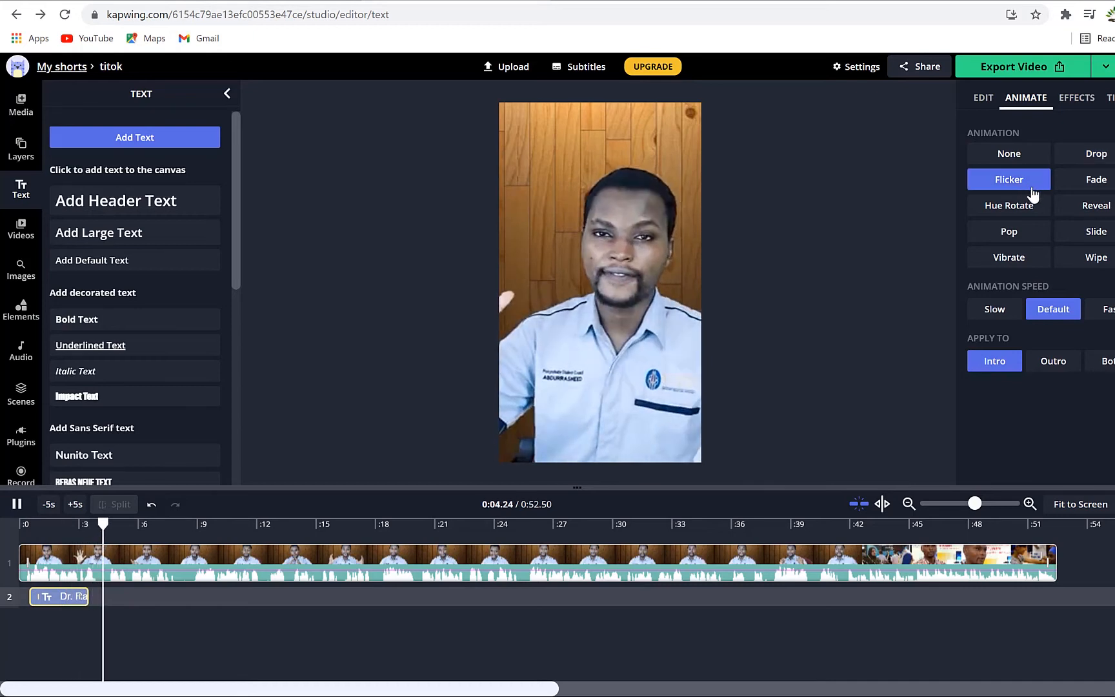
left_click(1020, 211)
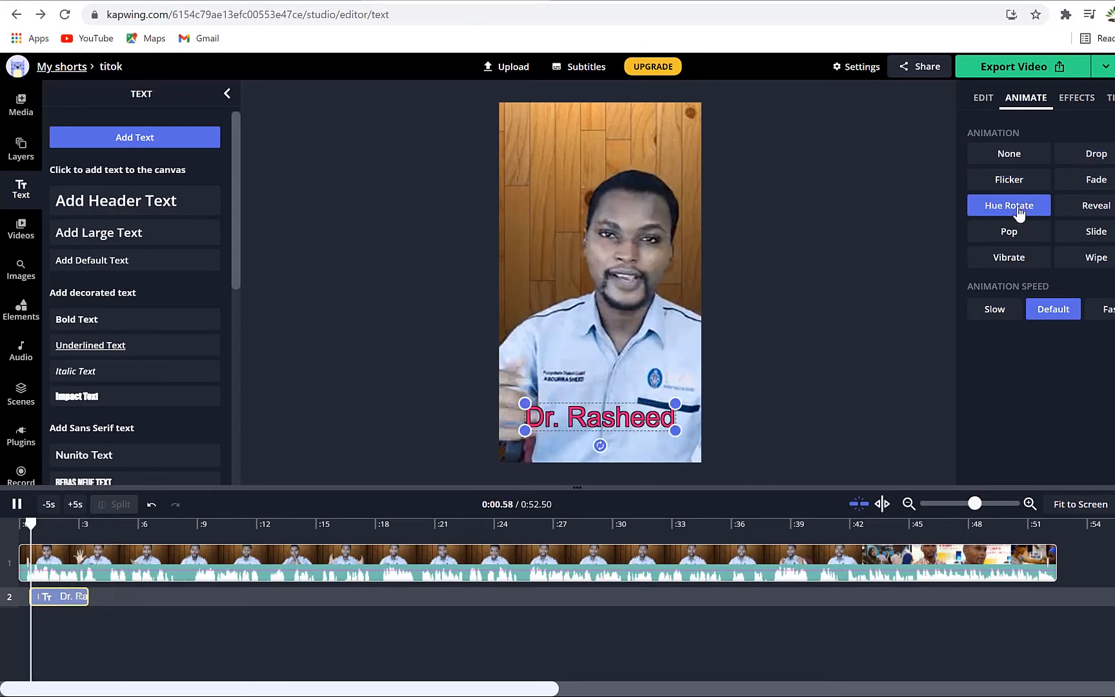
left_click(1102, 205)
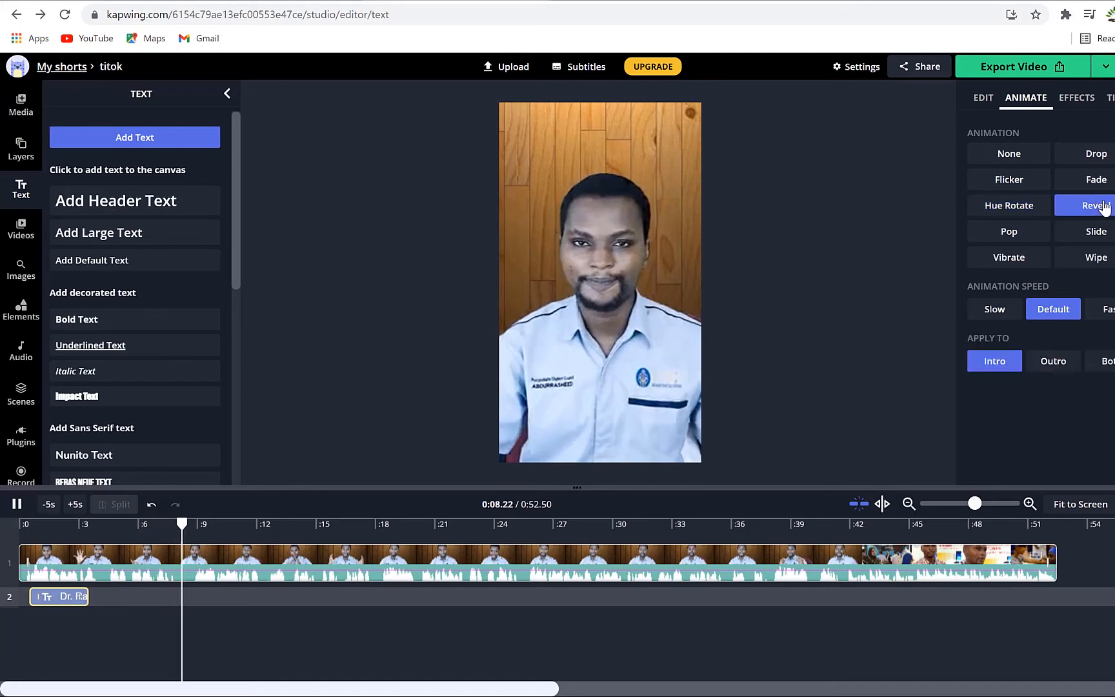
left_click(1009, 231)
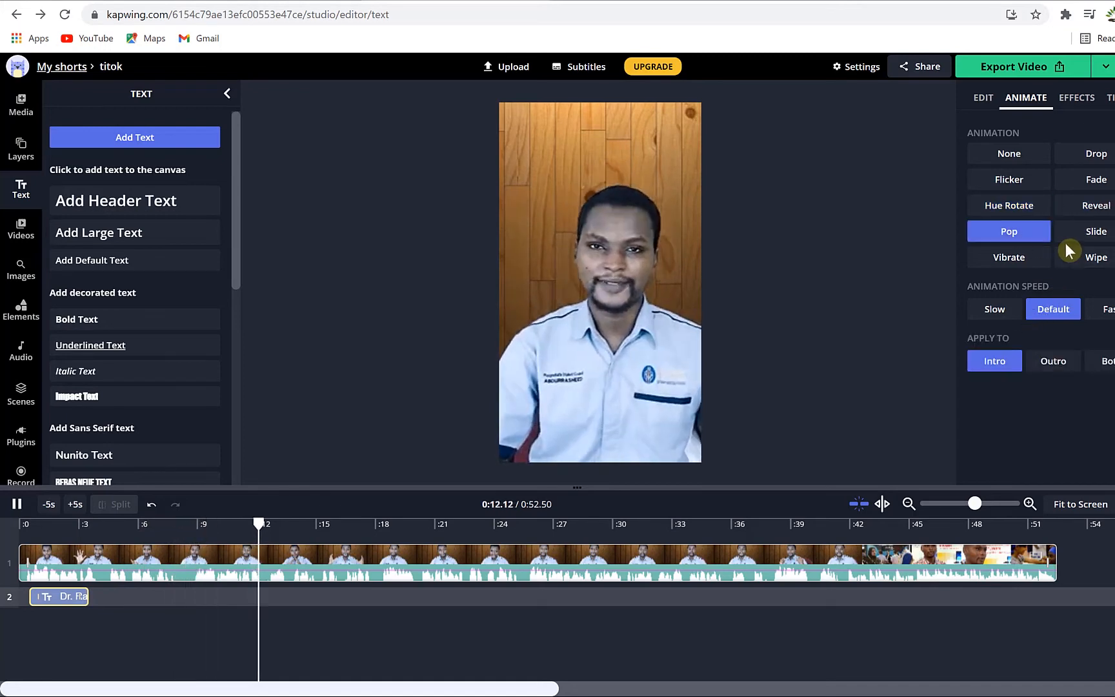
left_click(1095, 184)
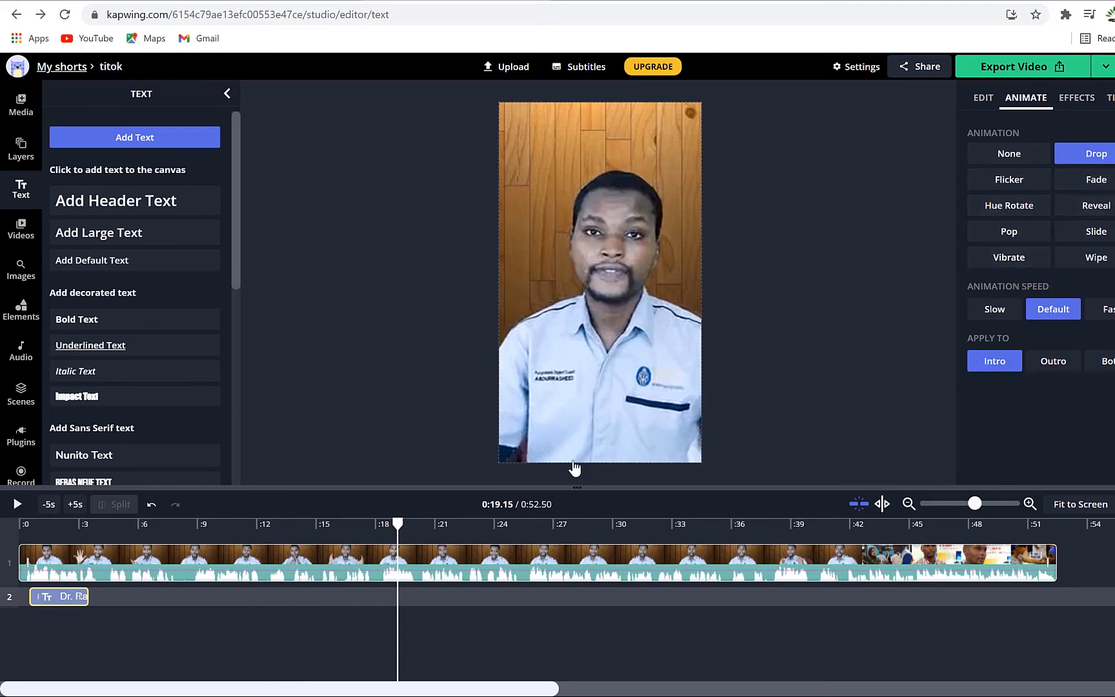
- Extend the name text on the timeline to end at about 0:13.42 and play the video from the start to check it
left_click(607, 350)
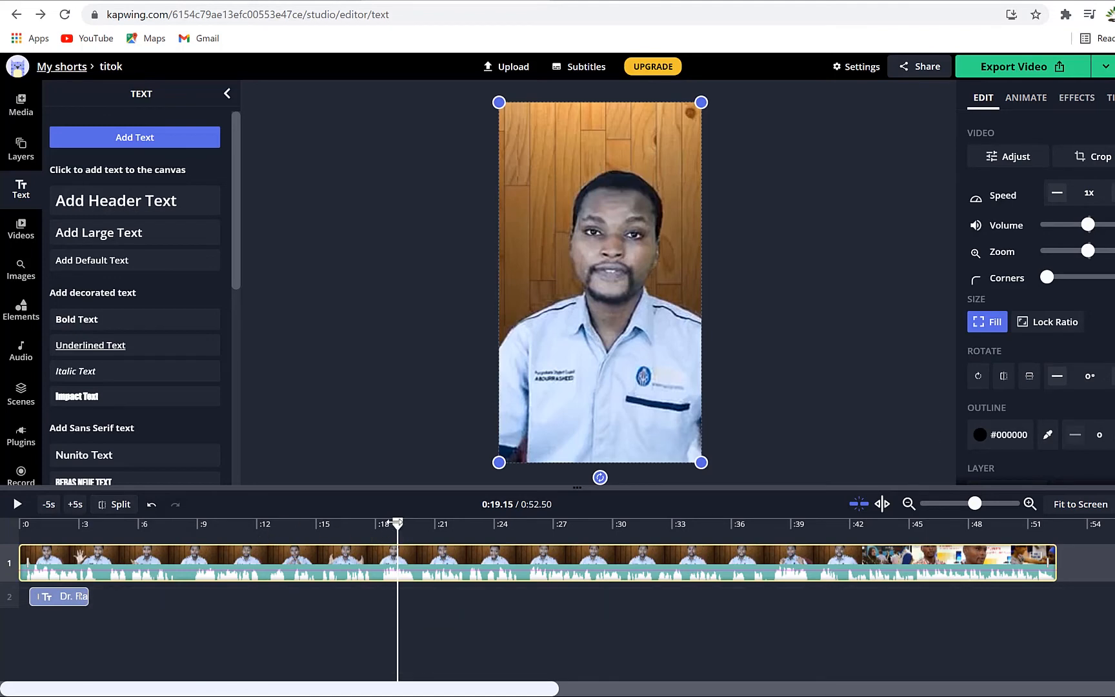
left_click(65, 599)
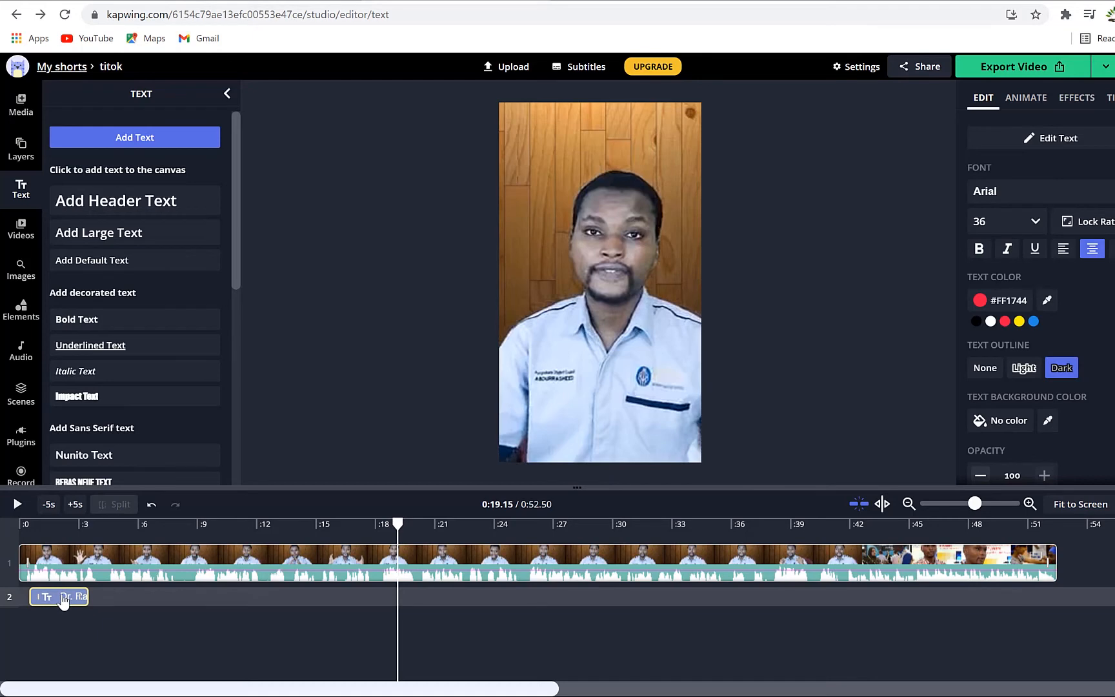
left_click_drag(87, 597, 283, 597)
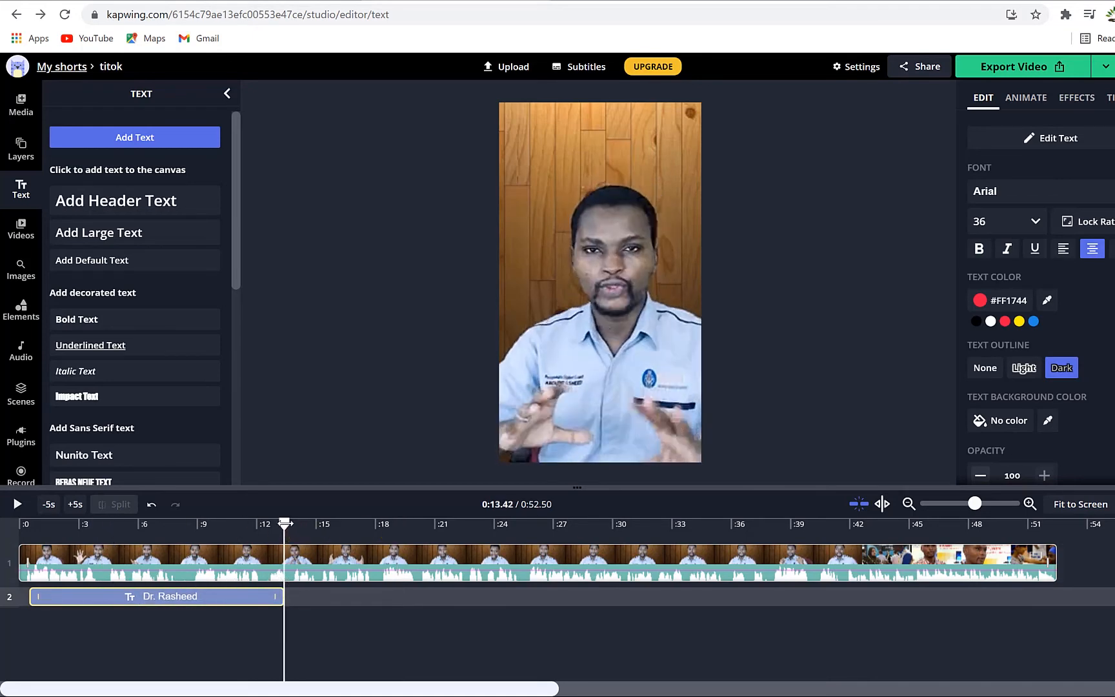
left_click_drag(284, 524, 27, 542)
key("space")
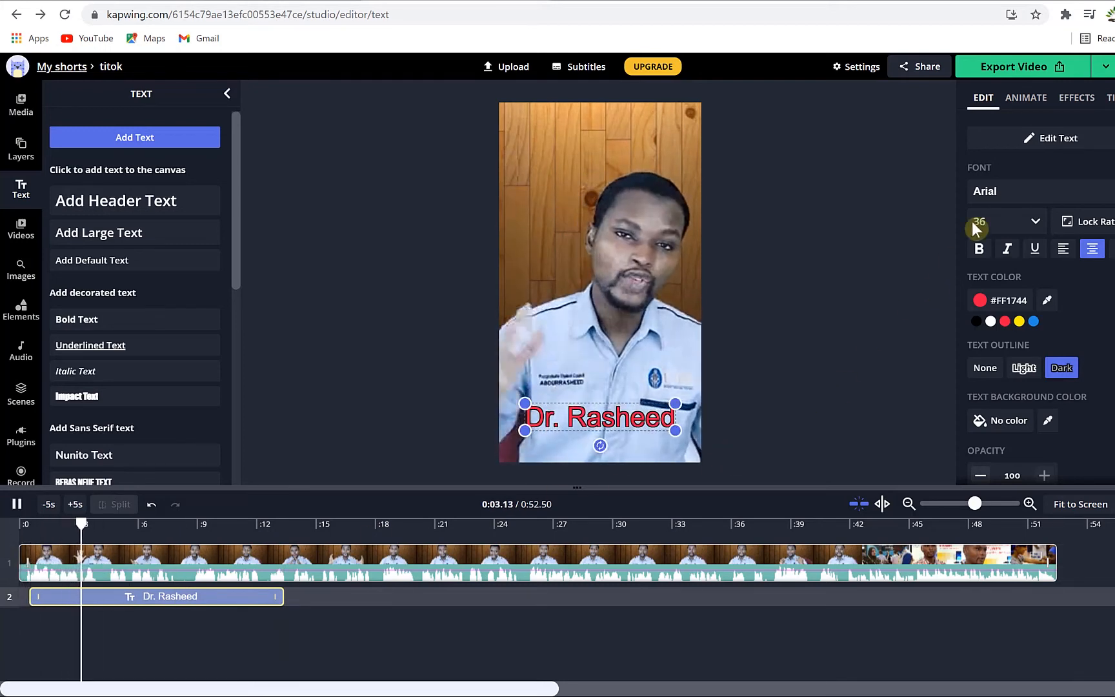
key("space")
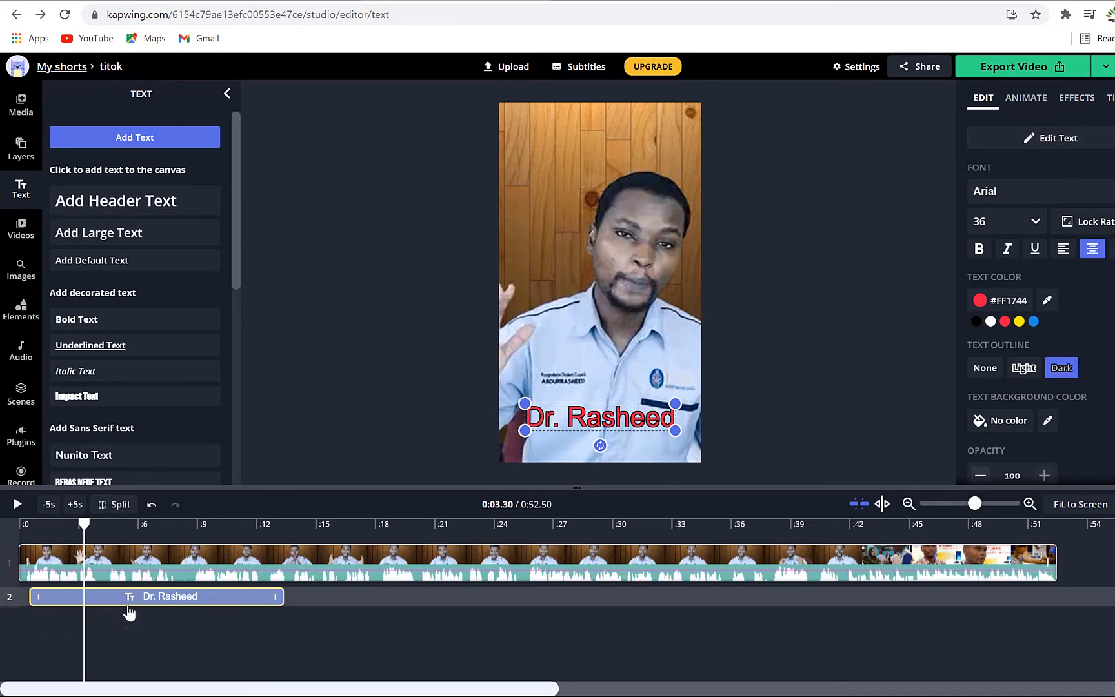
key("space")
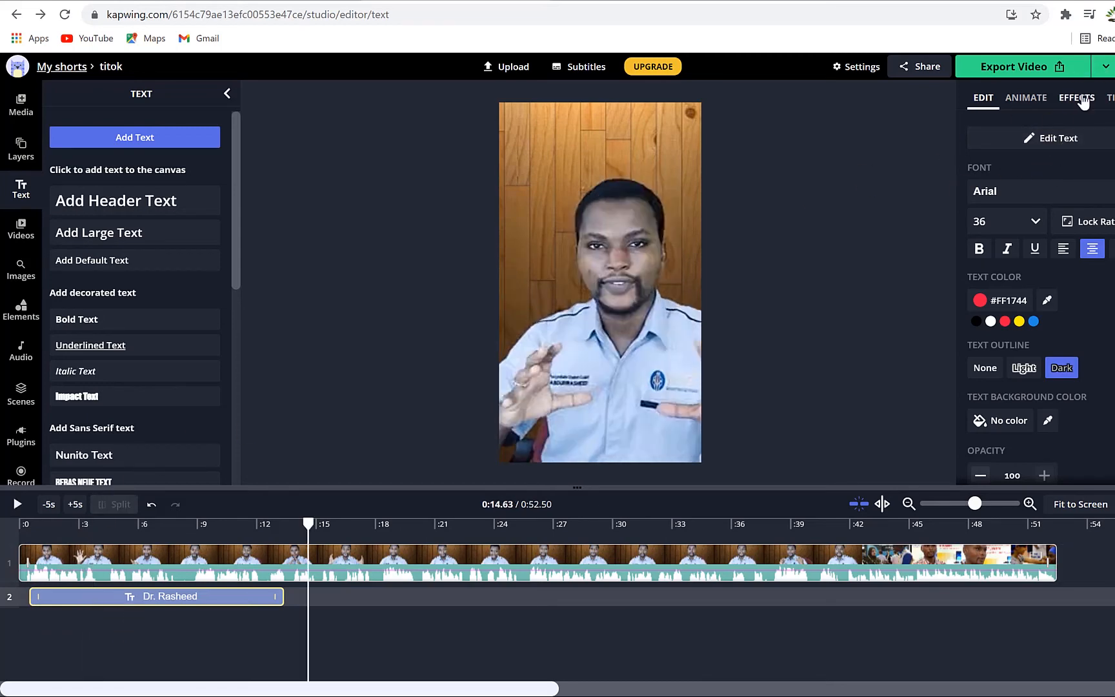
- Look over the name text's effect and timing options, and browse the stock videos, images and elements libraries
left_click(1082, 100)
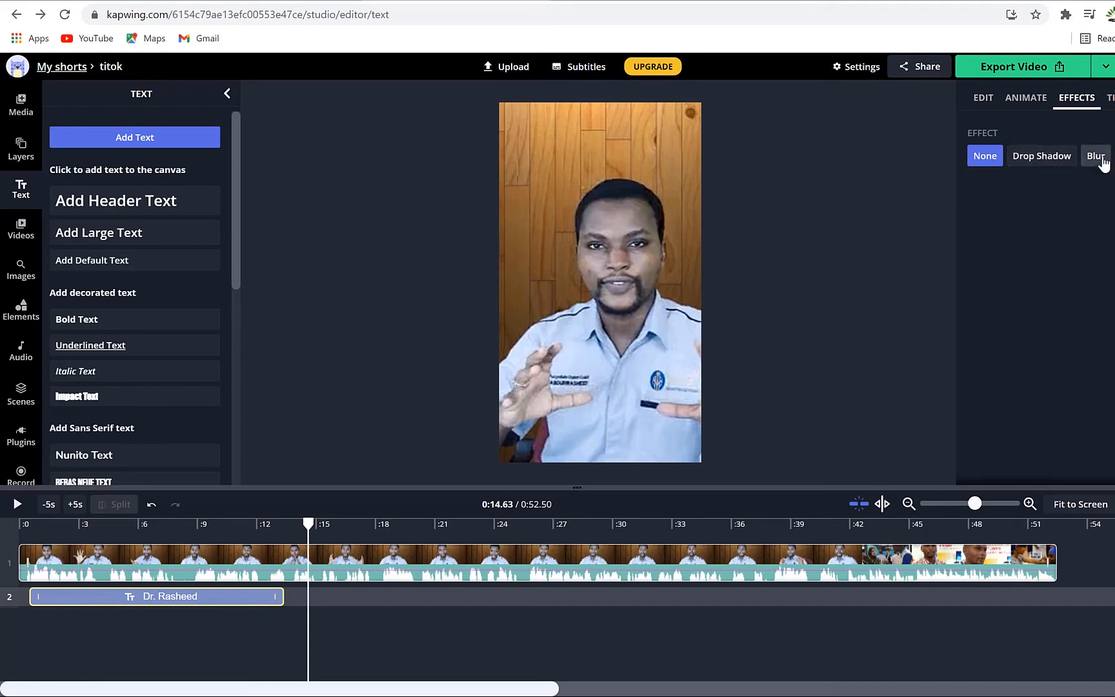
left_click(1110, 97)
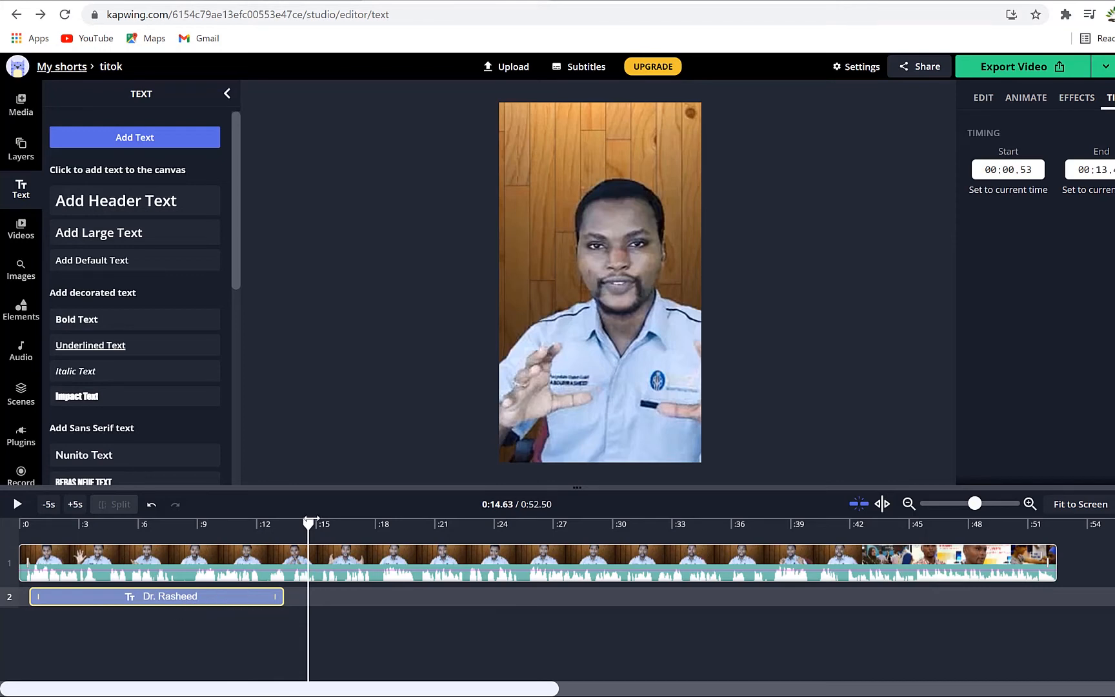
left_click(990, 104)
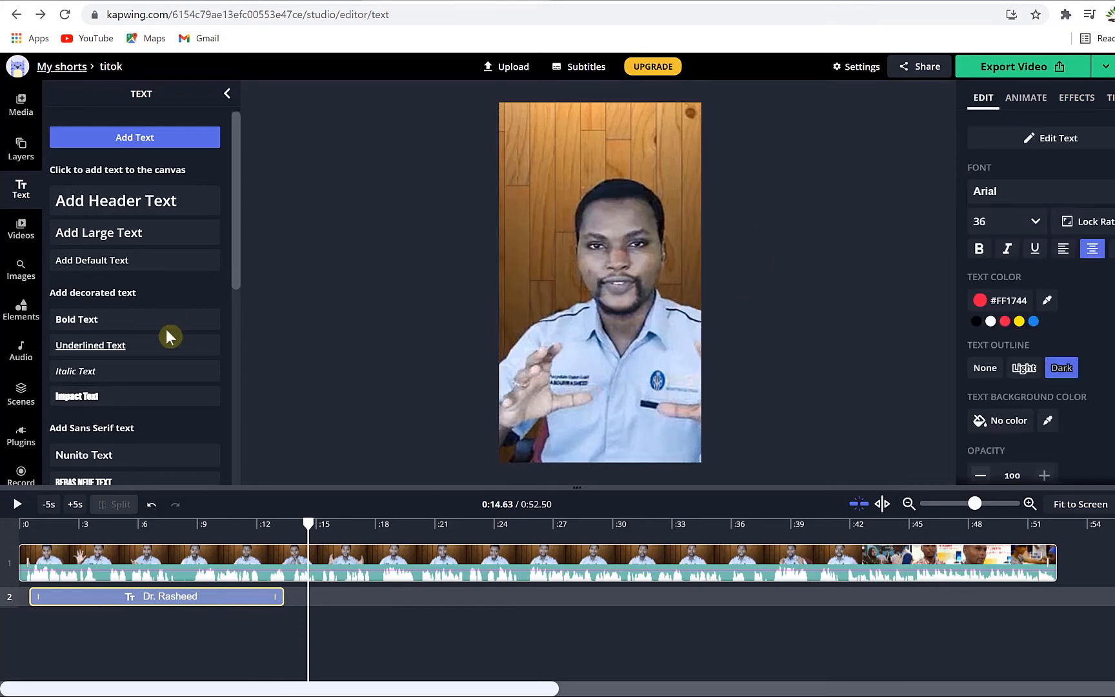
left_click(21, 229)
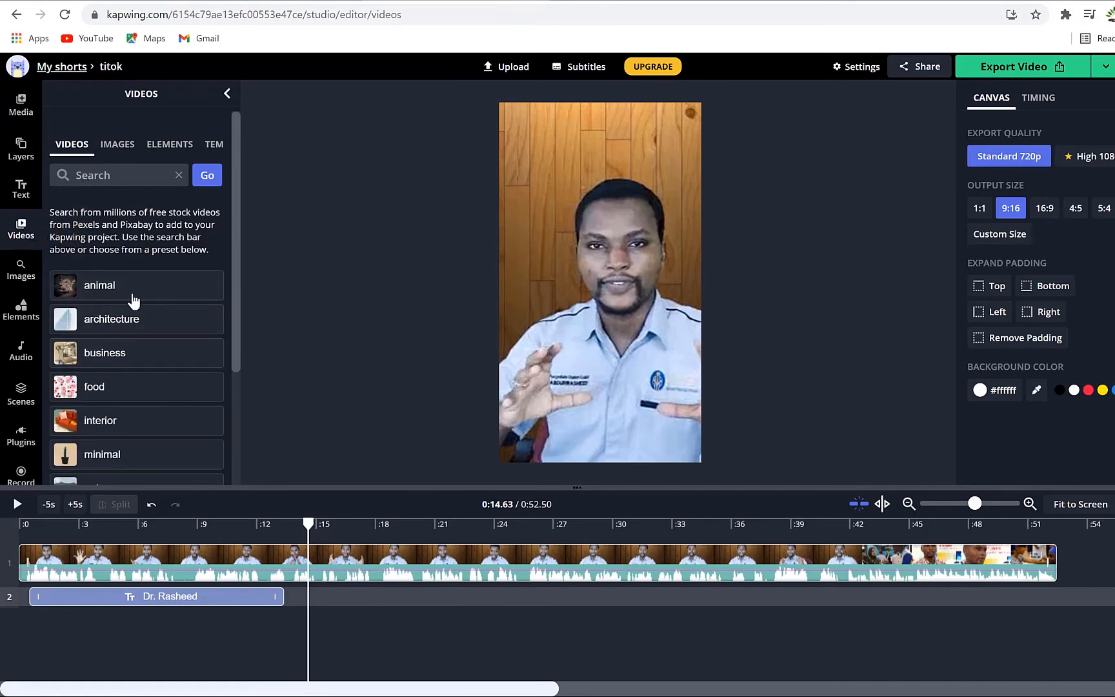
scroll(140, 373, "down", 3)
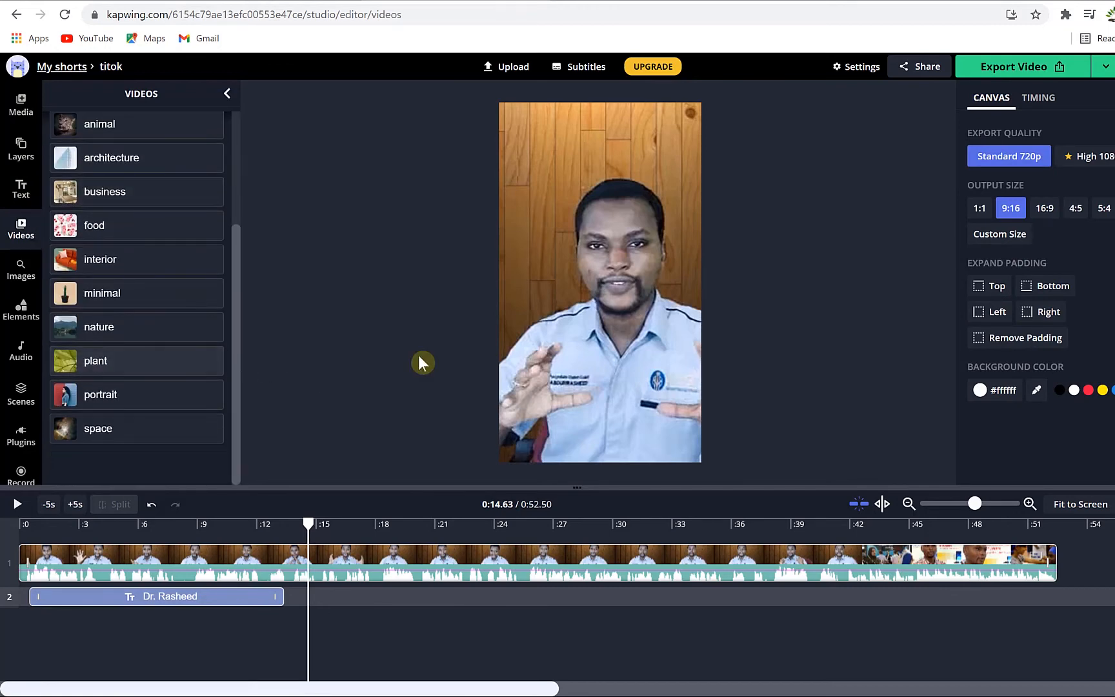
scroll(149, 336, "up", 3)
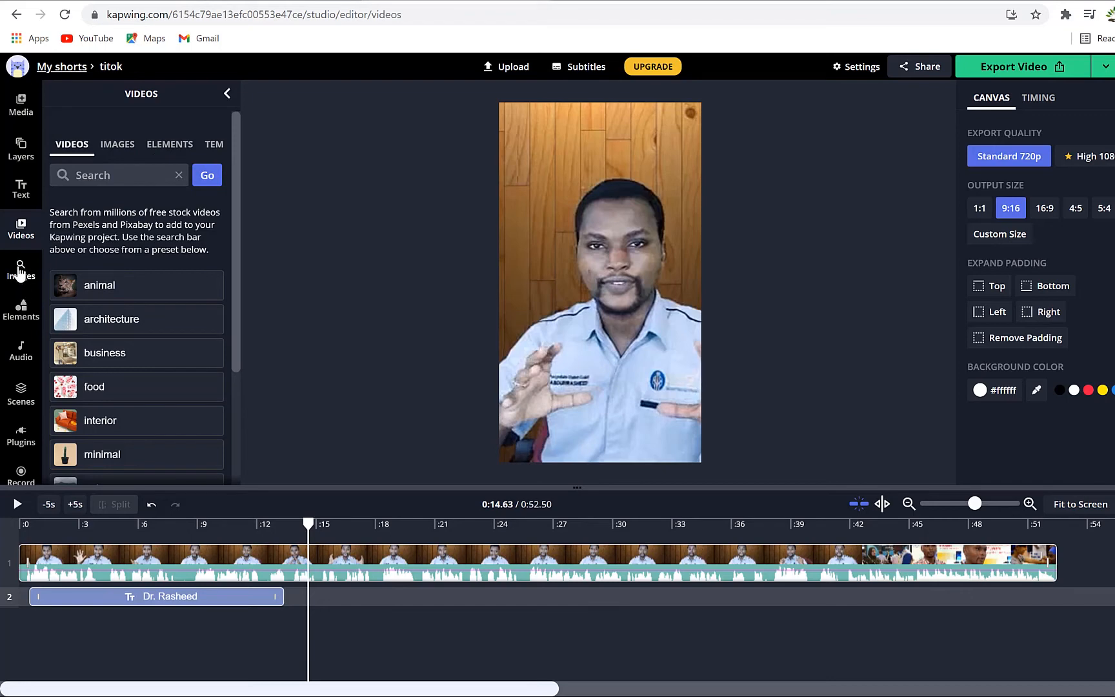
left_click(20, 273)
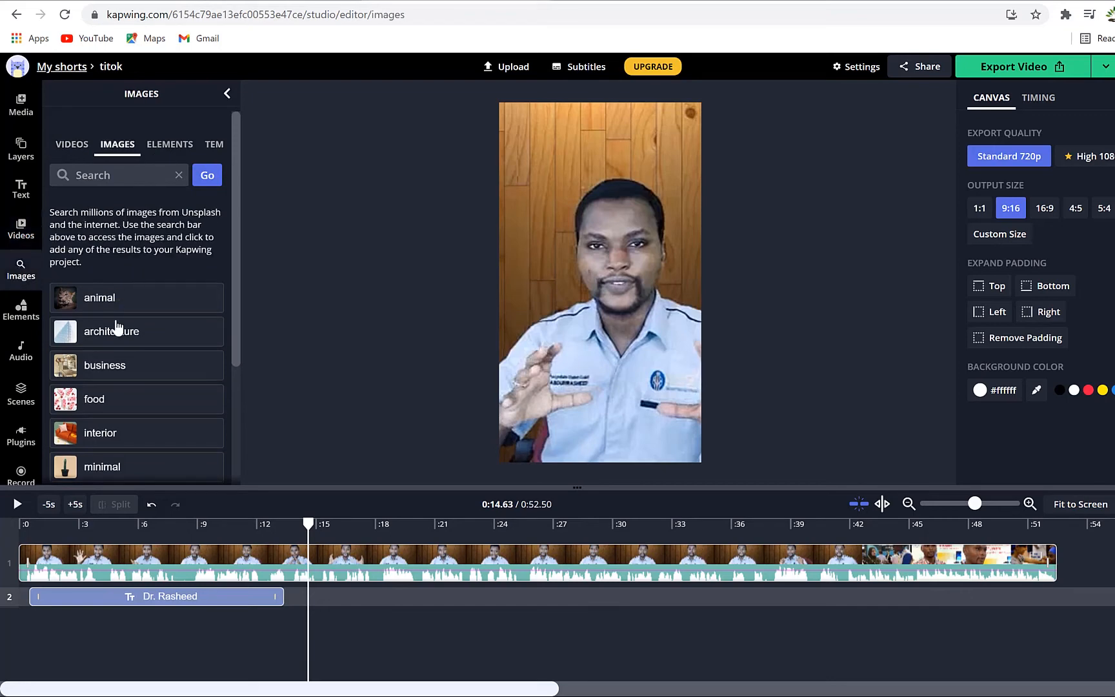
left_click(17, 313)
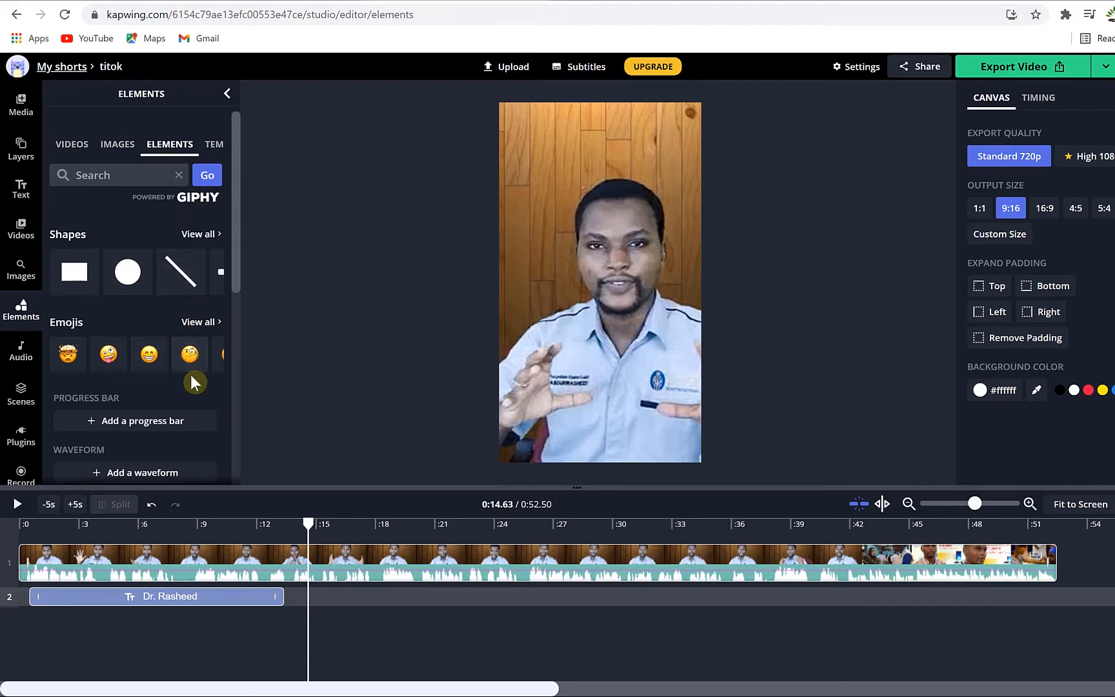
- Browse the remaining element categories such as backgrounds, squares and arrows, and look through the audio, scenes, plugins and templates libraries
scroll(190, 377, "down", 1)
scroll(185, 326, "down", 1)
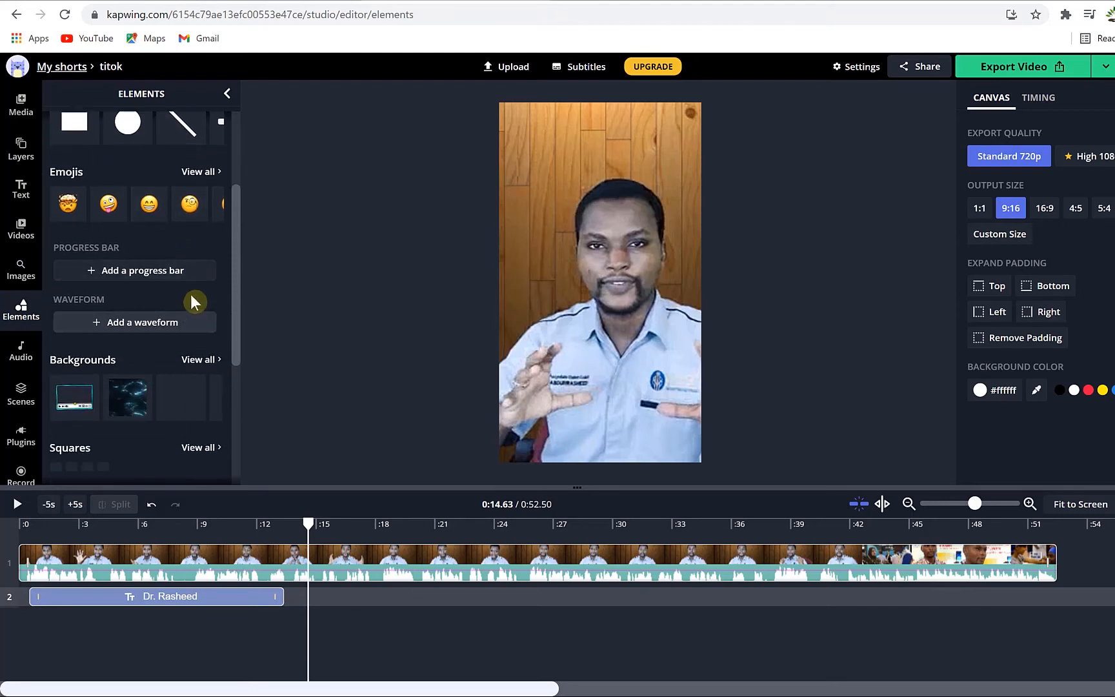
scroll(194, 296, "down", 1)
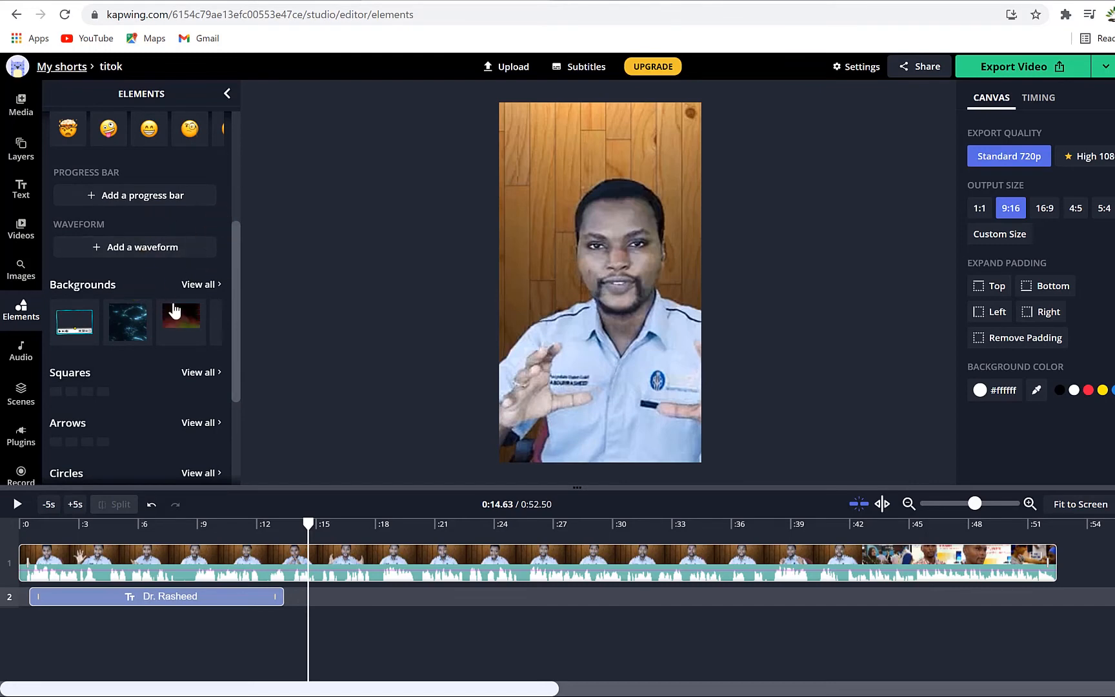
scroll(168, 400, "down", 3)
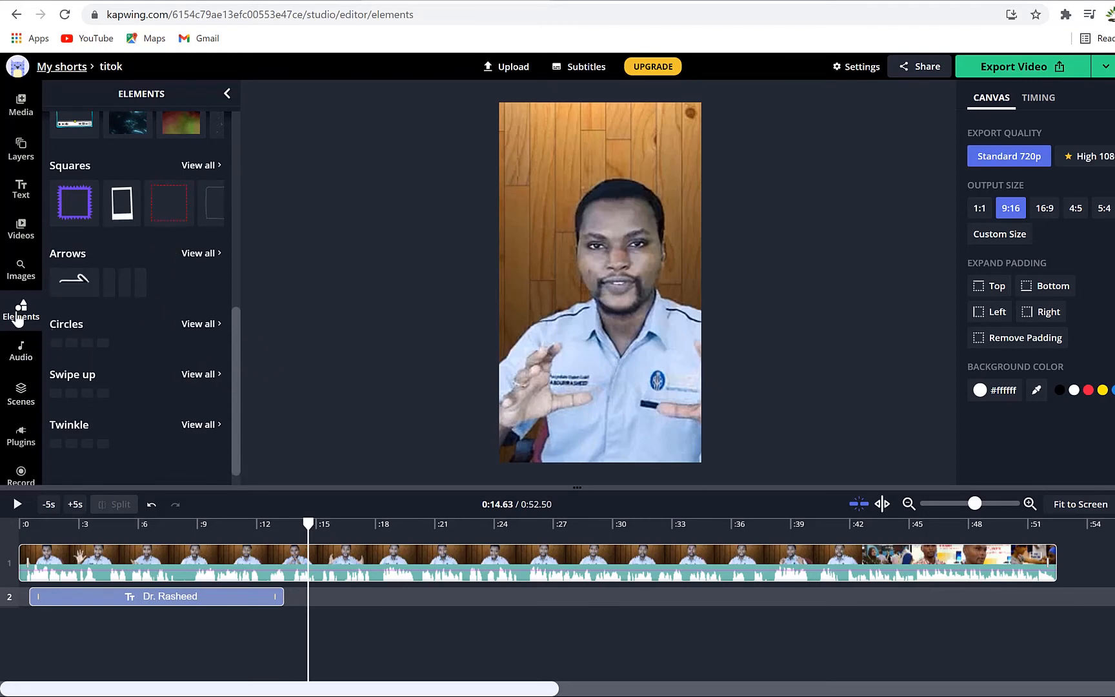
left_click(22, 348)
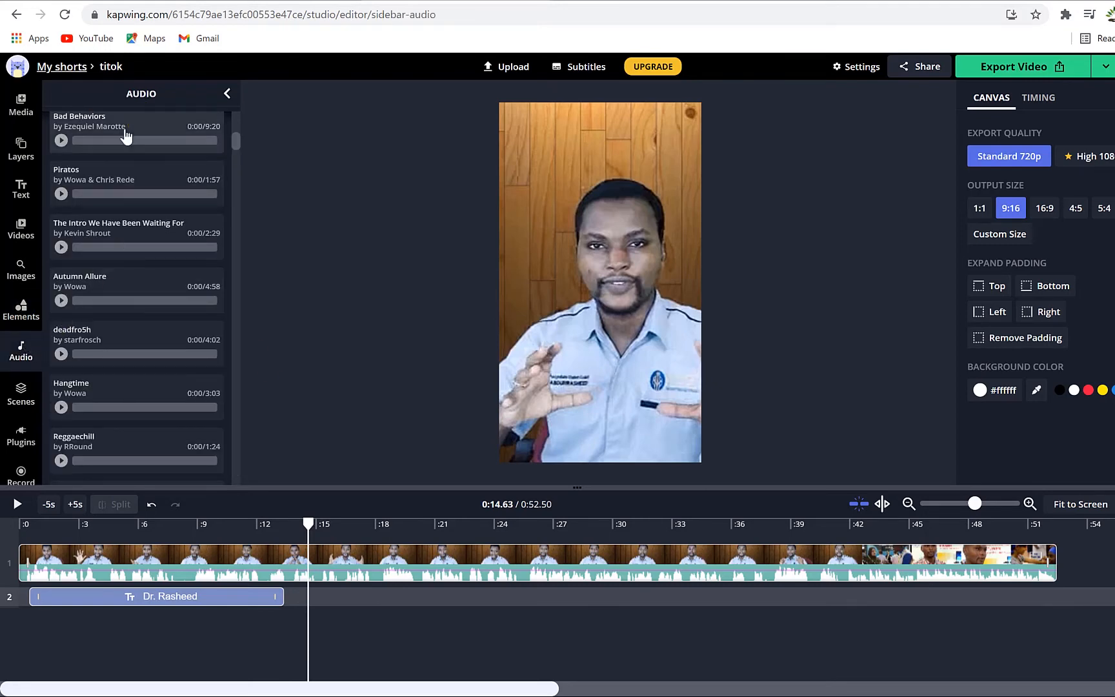
scroll(136, 427, "down", 5)
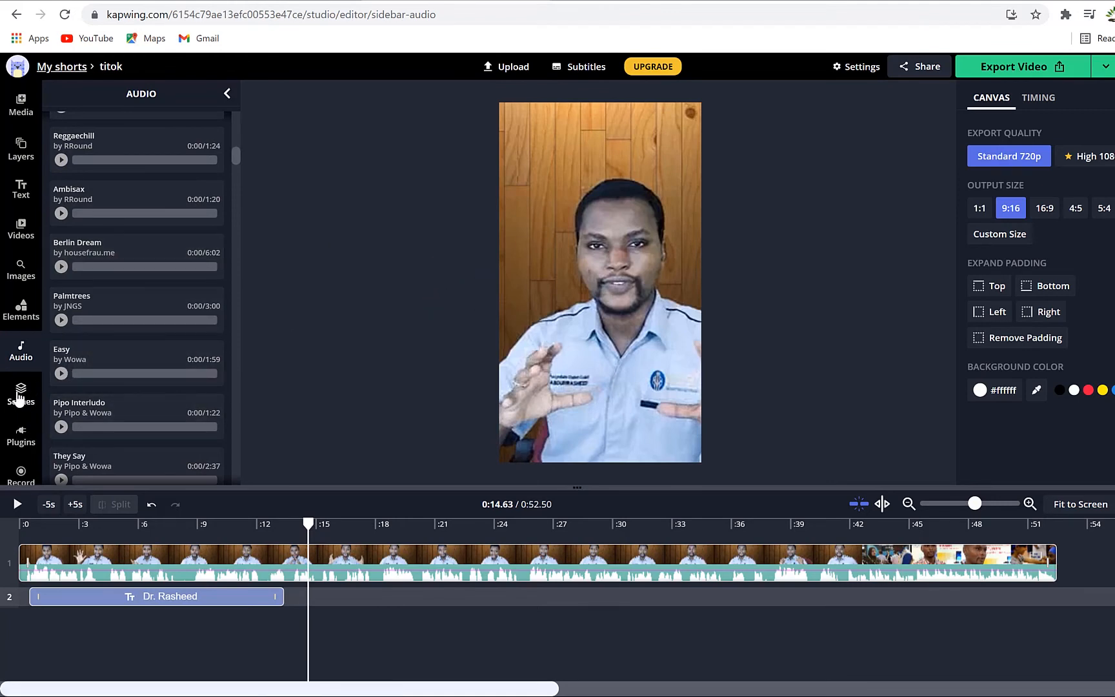
left_click(19, 400)
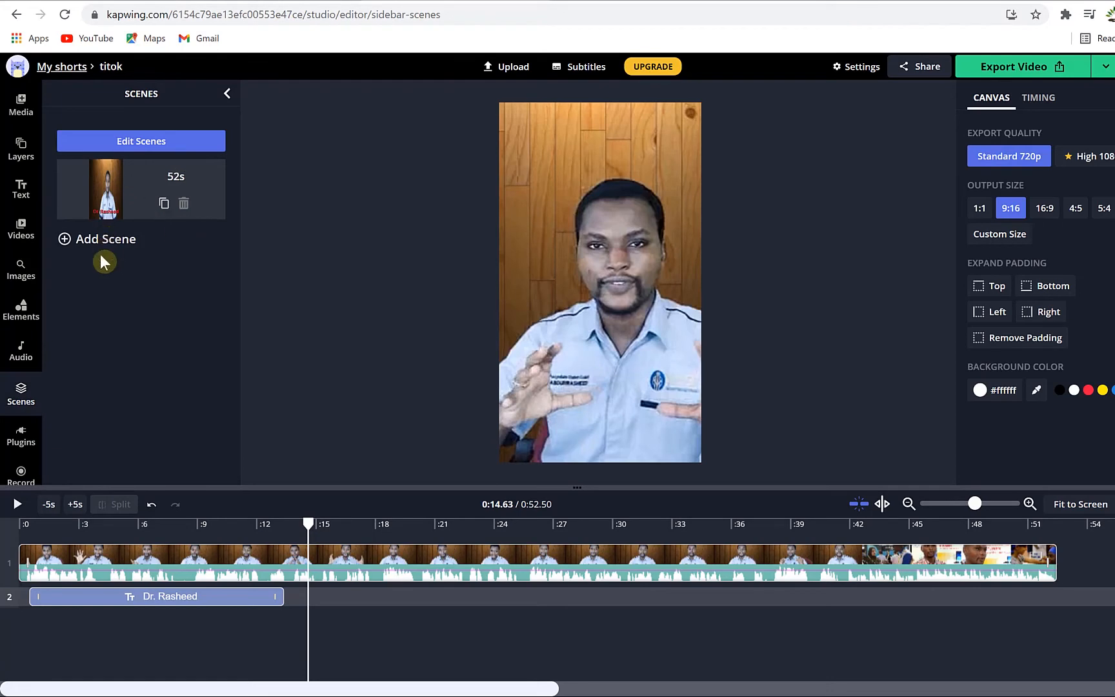
left_click(26, 445)
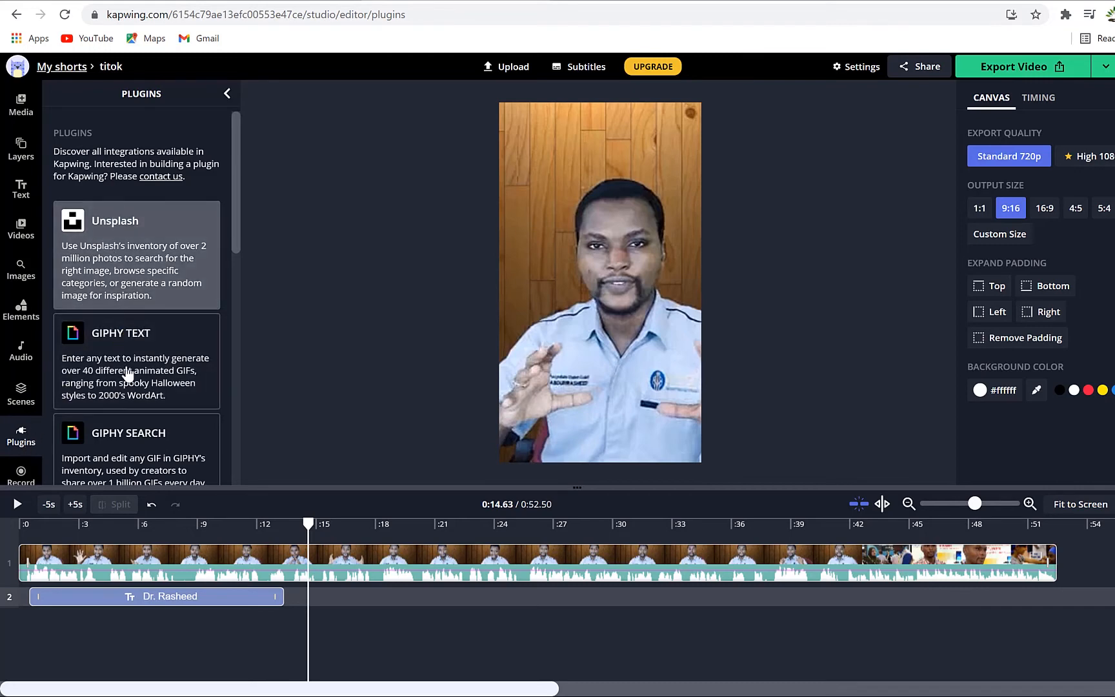
scroll(24, 413, "down", 2)
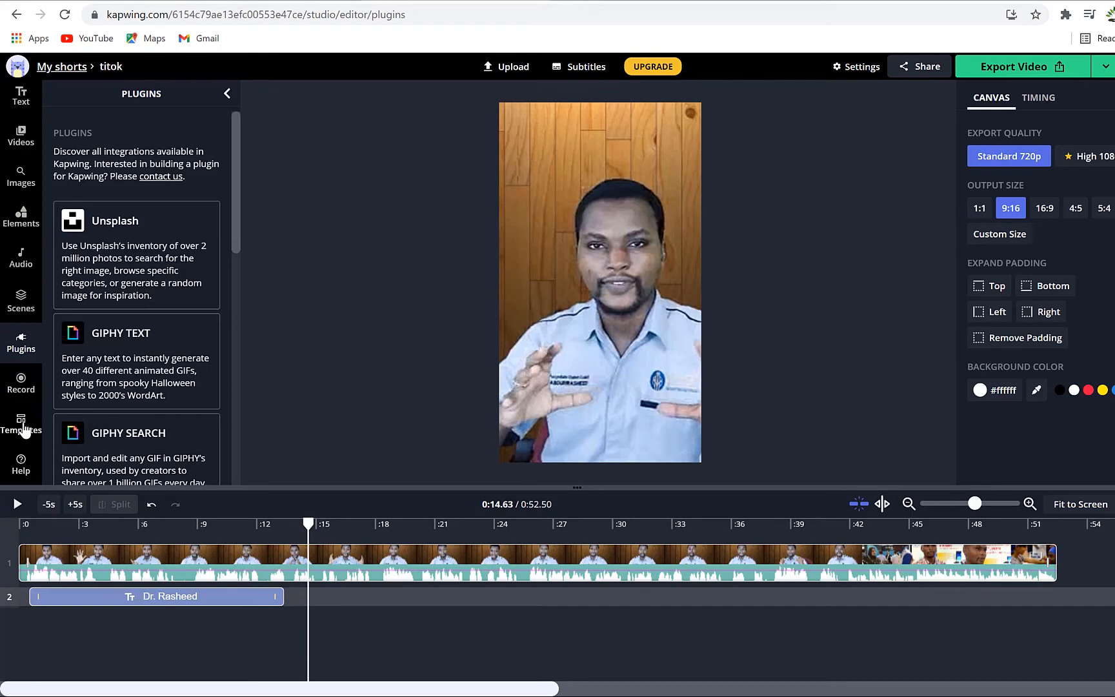
left_click(24, 429)
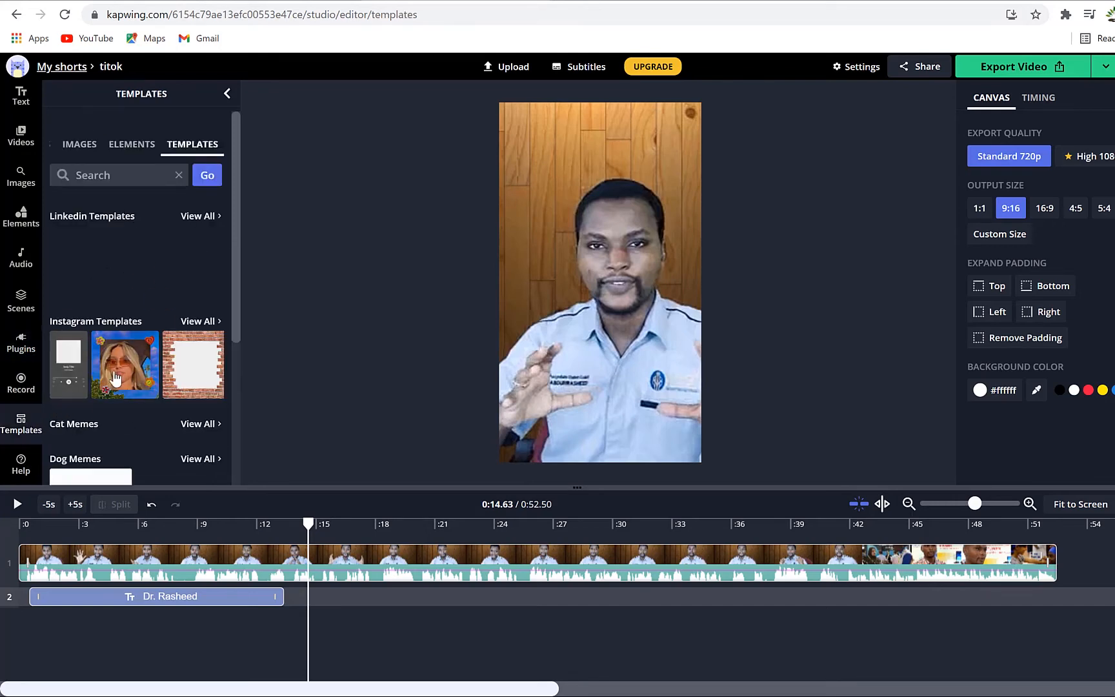
scroll(113, 267, "down", 3)
scroll(113, 266, "down", 1)
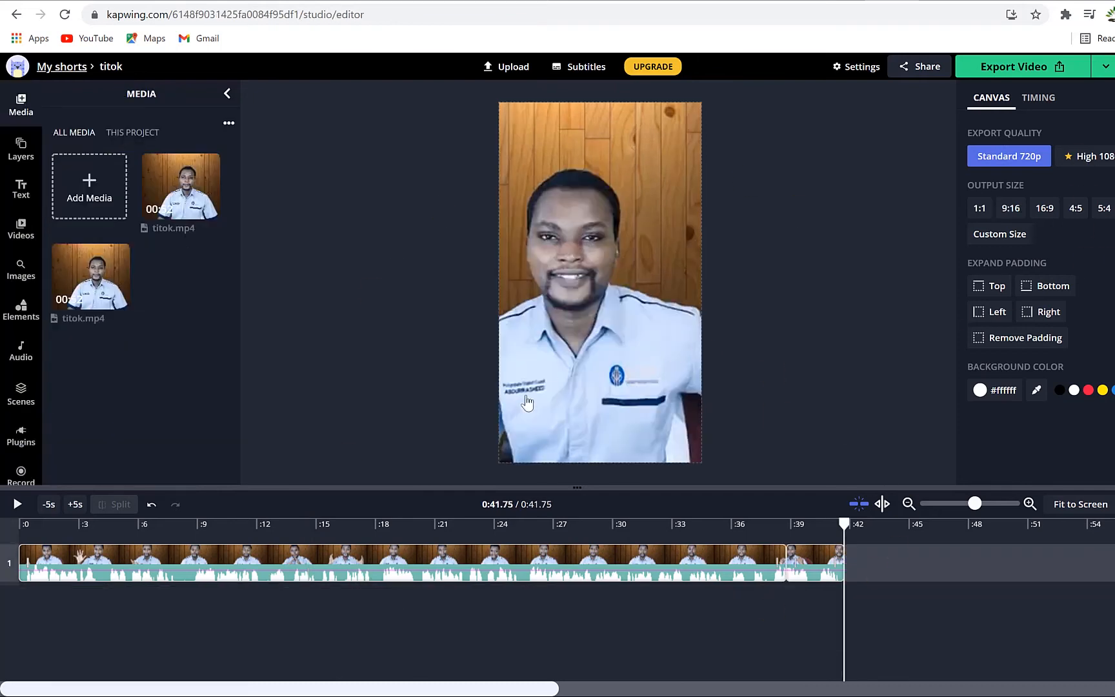
- Check the titok short at about 0:25, export it in Standard 720p, and pause the exported video's preview
left_click_drag(839, 522, 513, 556)
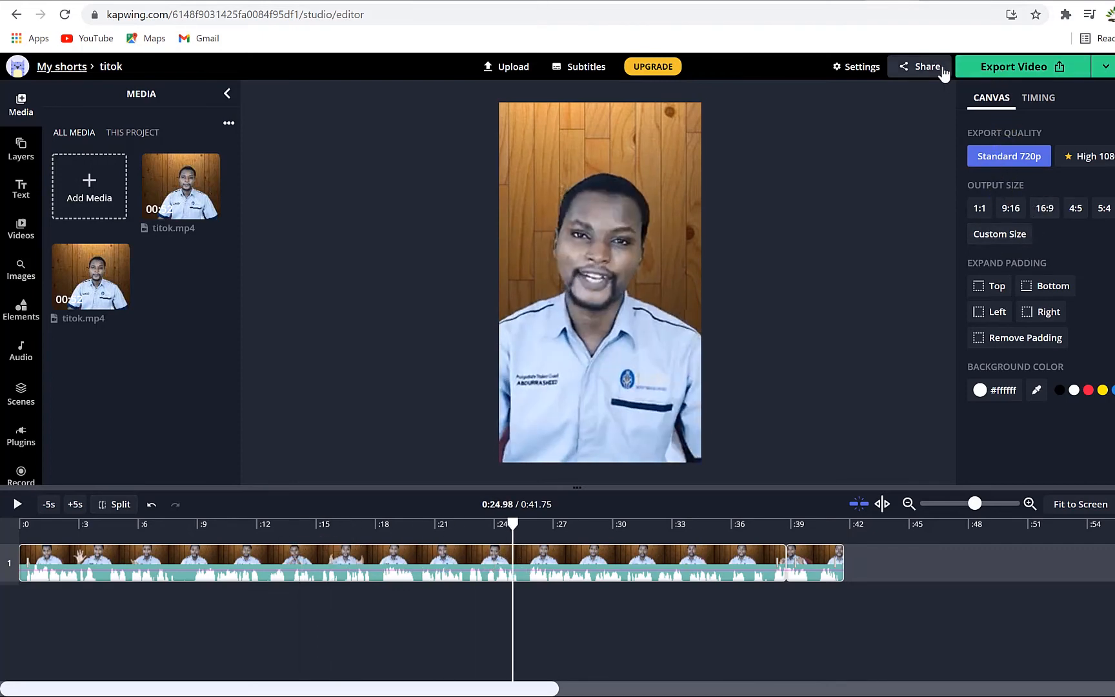
left_click(1011, 72)
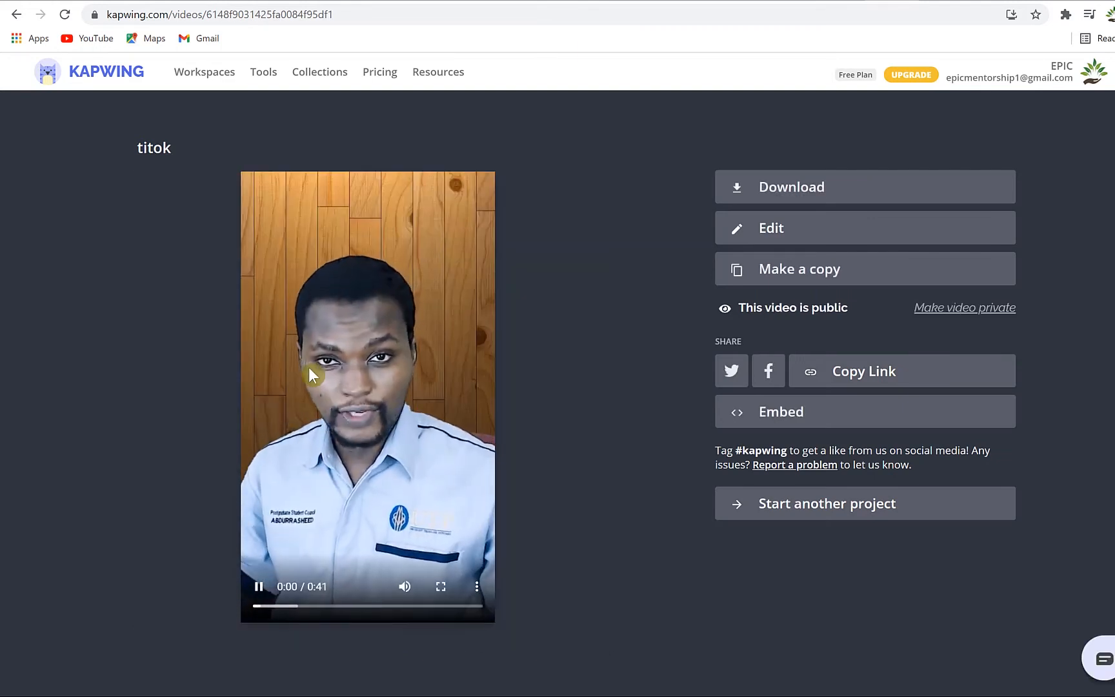
left_click(258, 587)
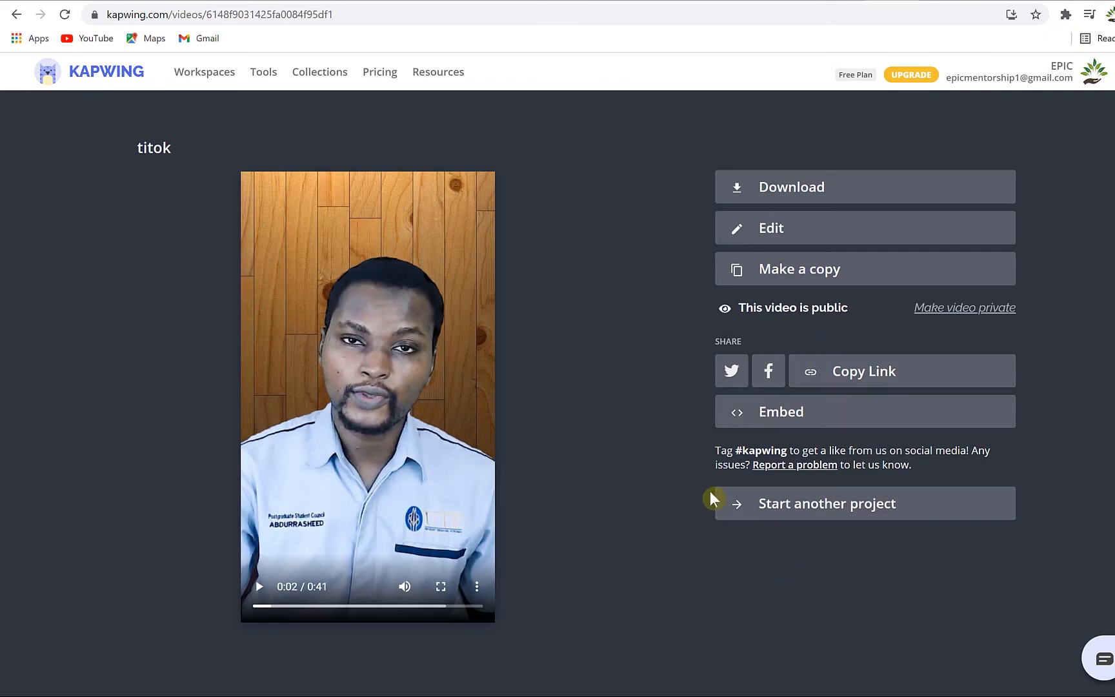
- Download the exported short, give a five-star rating, and dismiss the download feedback dialog
left_click(798, 186)
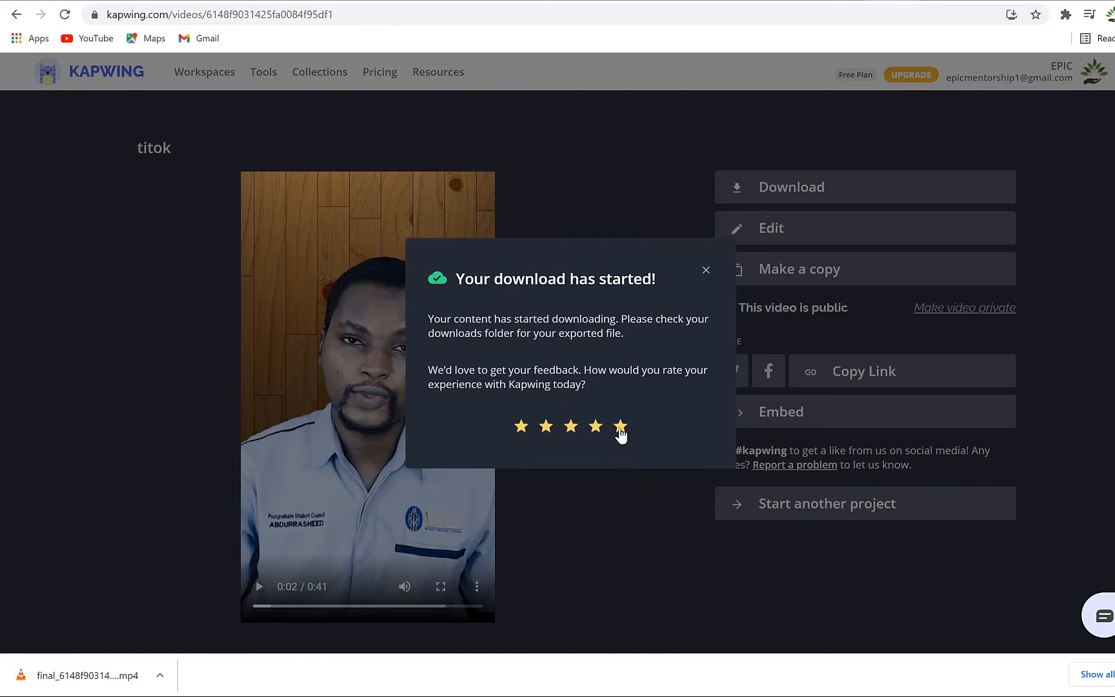
left_click(620, 429)
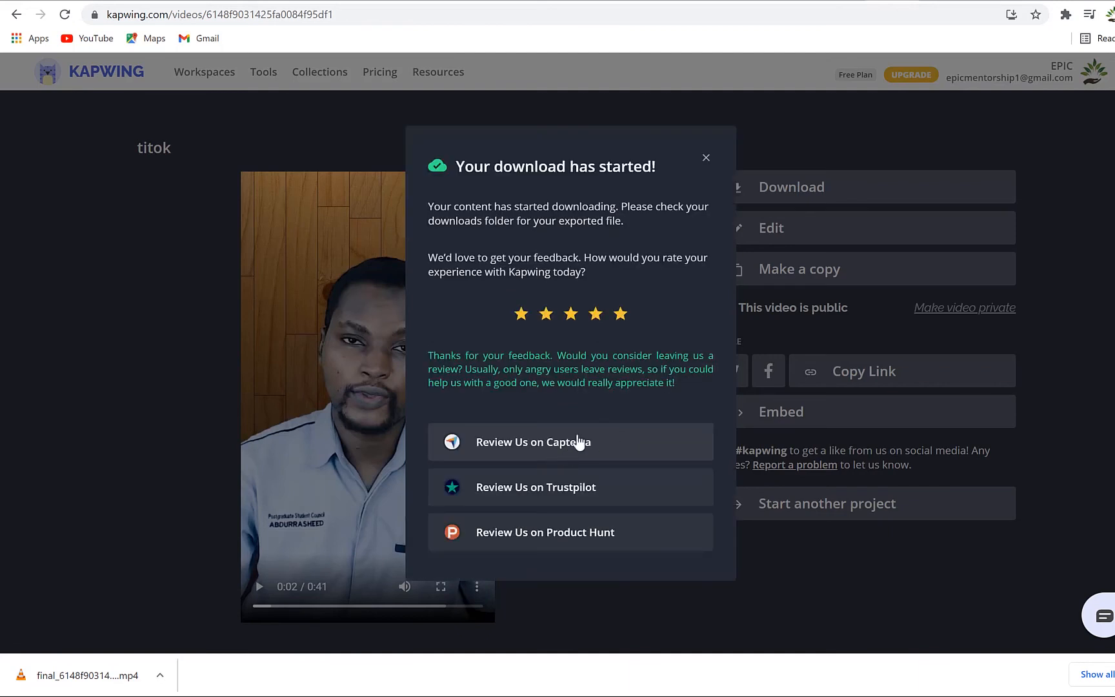
left_click(707, 159)
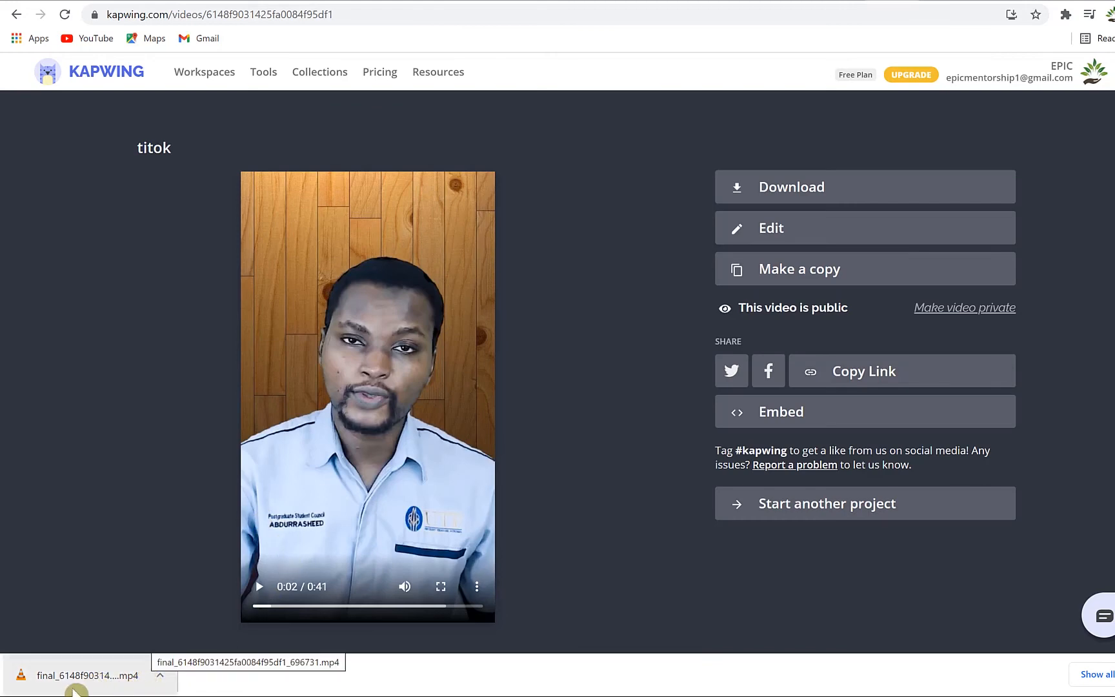
- Play the downloaded MP4 in VLC media player to check the short, and leave full screen
left_click(103, 678)
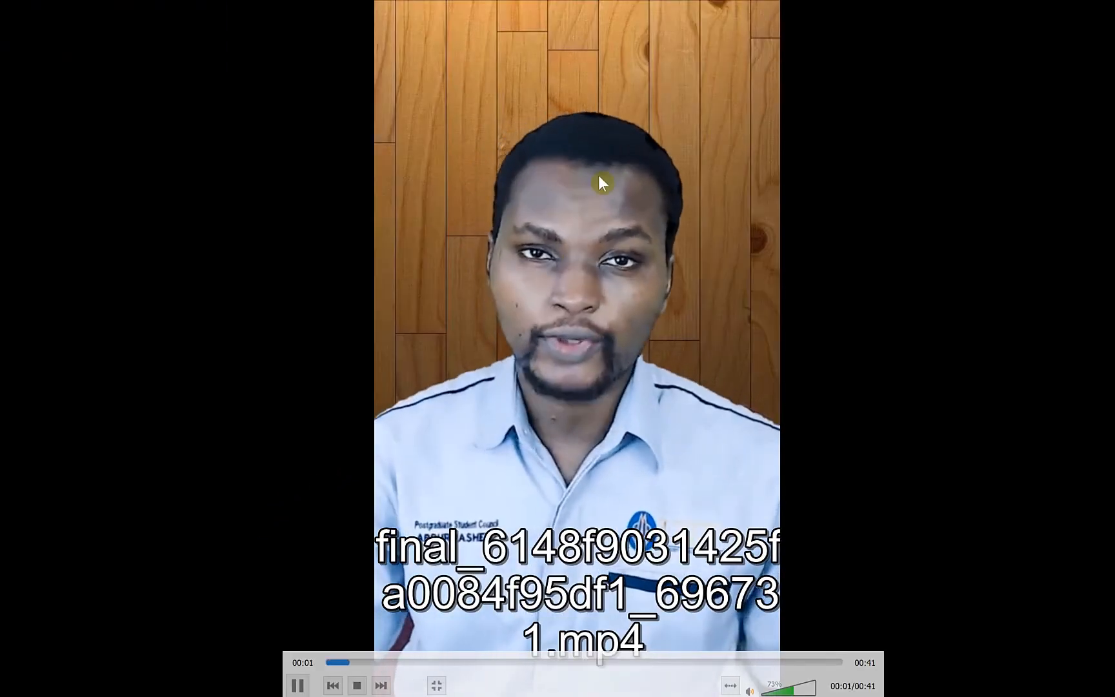
double_click(570, 221)
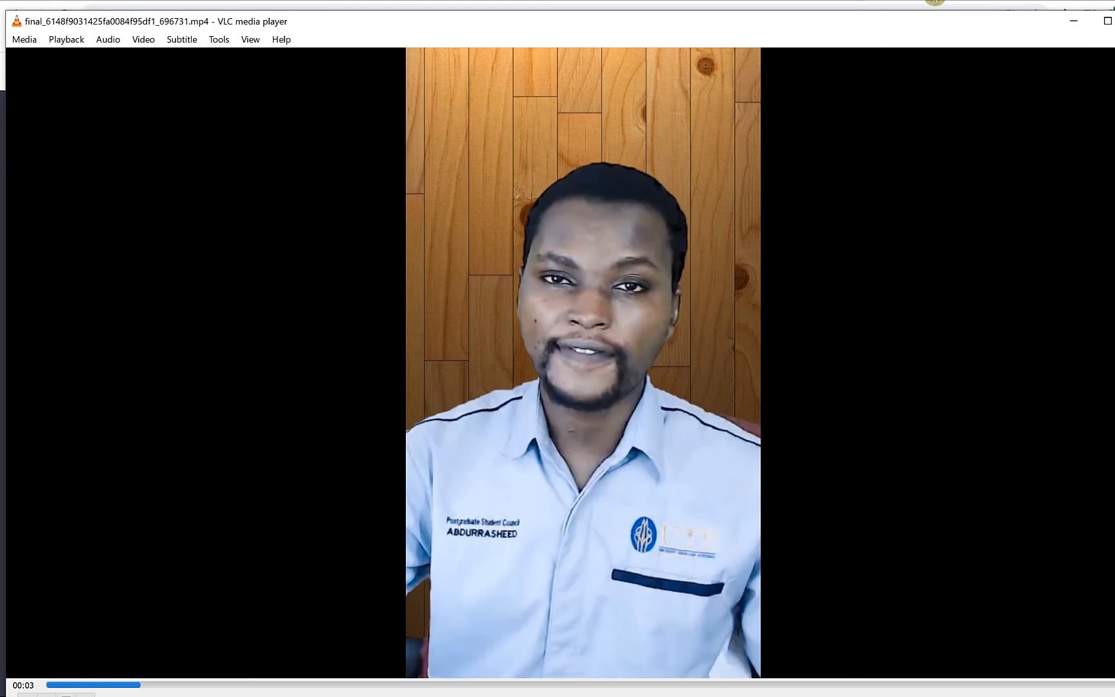
- Switch to YouTube Studio, view the upload options, and highlight the #shorts hashtag in the PowerPoint add-ins short's title and description
left_click(934, 1)
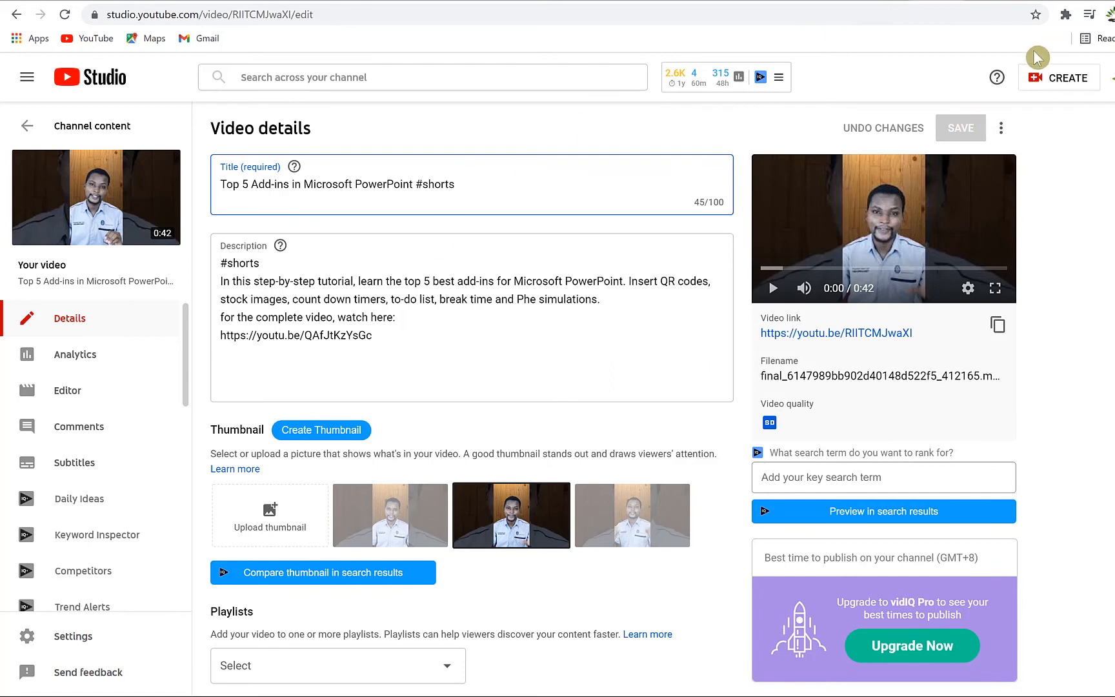
left_click(1041, 81)
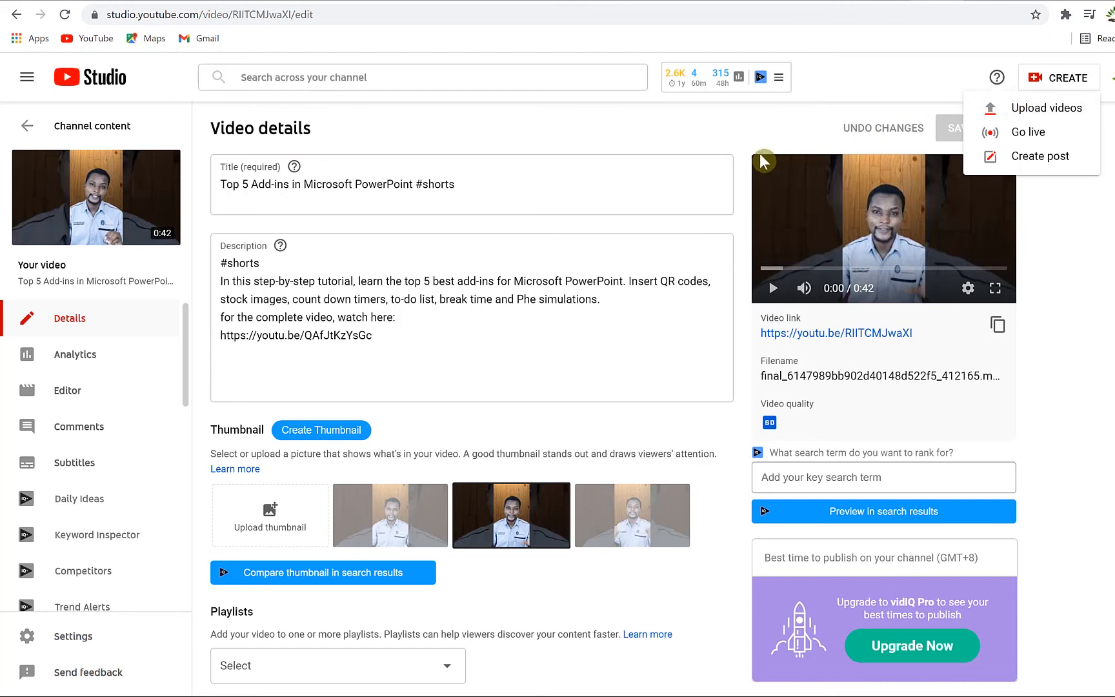
left_click(669, 212)
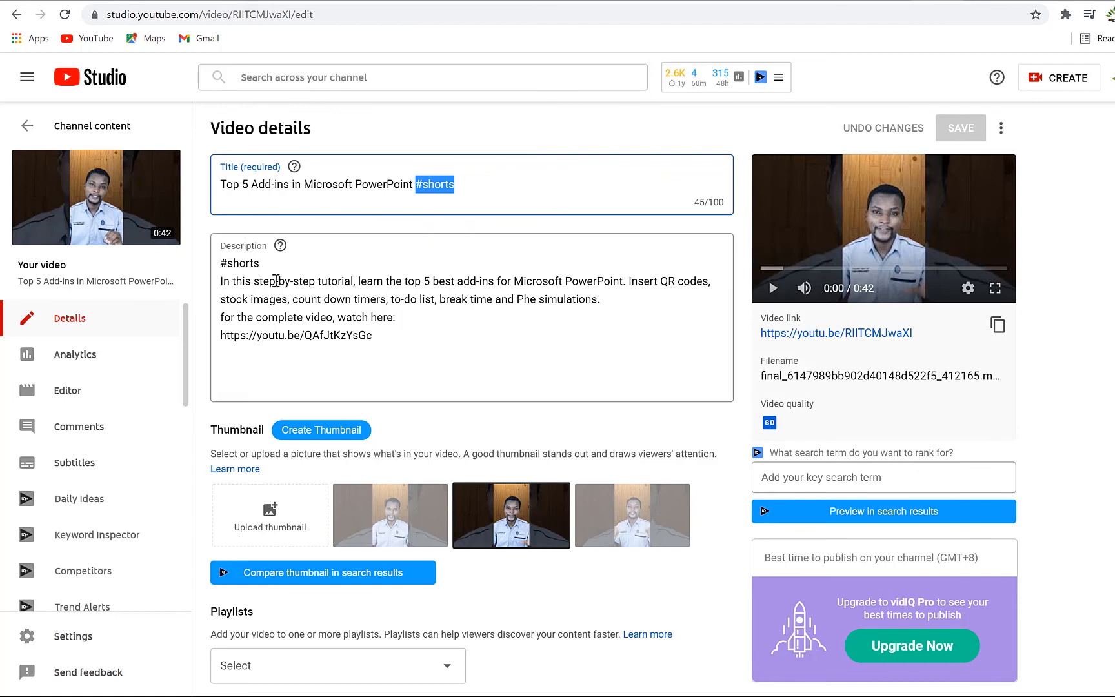
triple_click(217, 269)
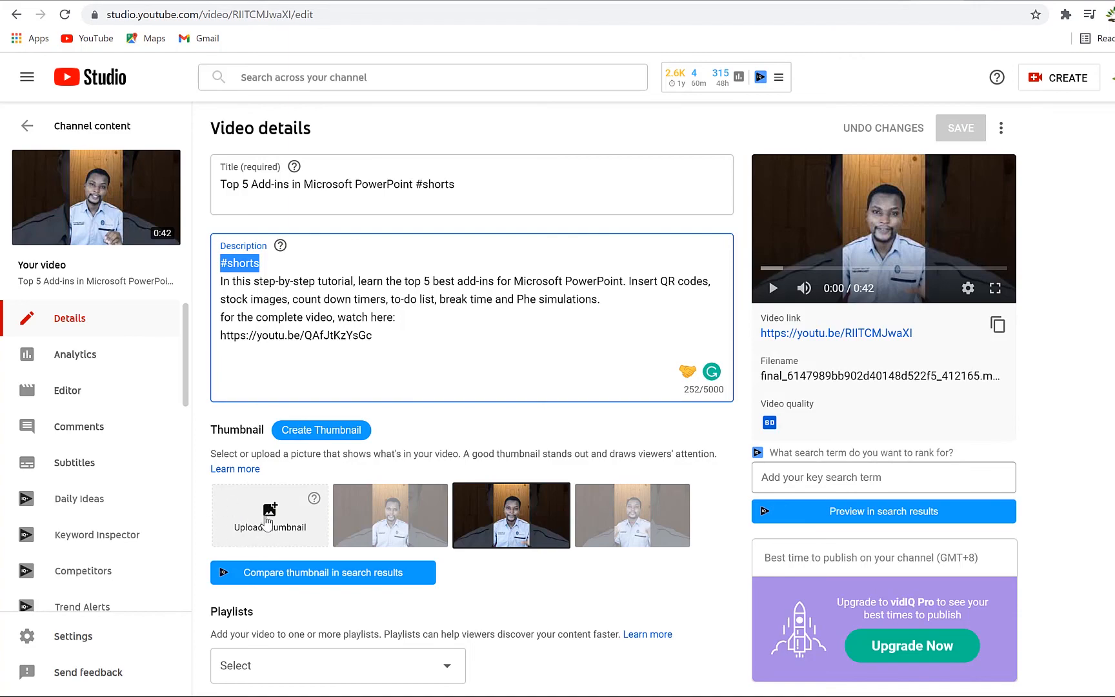
- Review the short's details in YouTube Studio, including thumbnail, playlist, audience, tags, language, license and comment settings
scroll(296, 487, "down", 13)
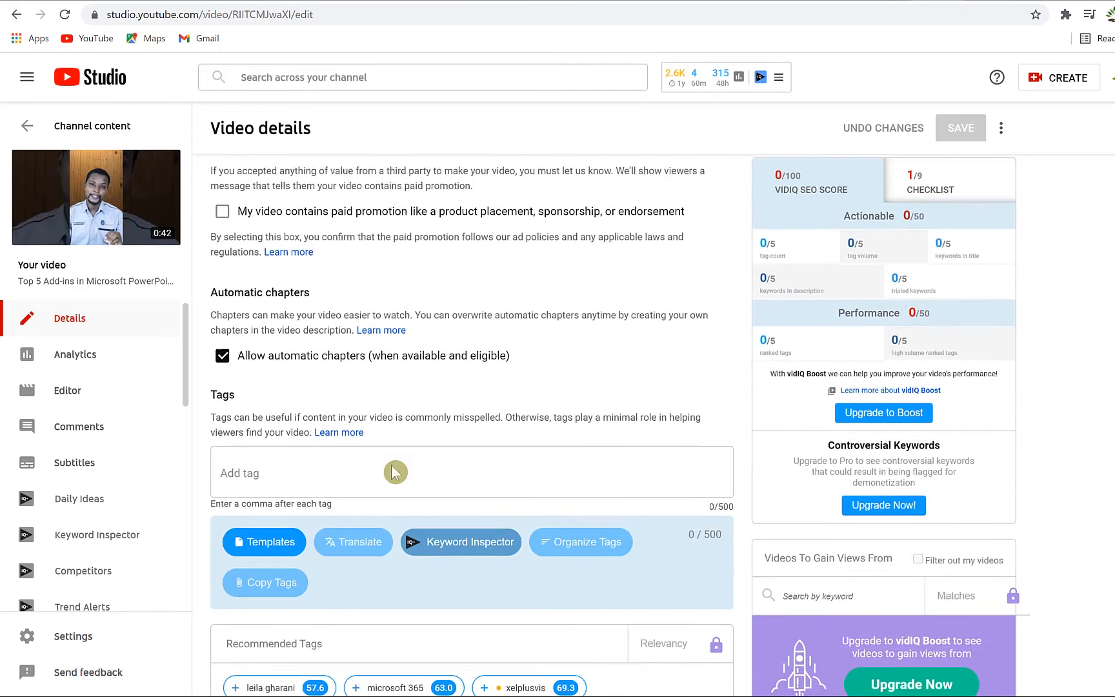
scroll(423, 450, "down", 5)
scroll(445, 315, "up", 18)
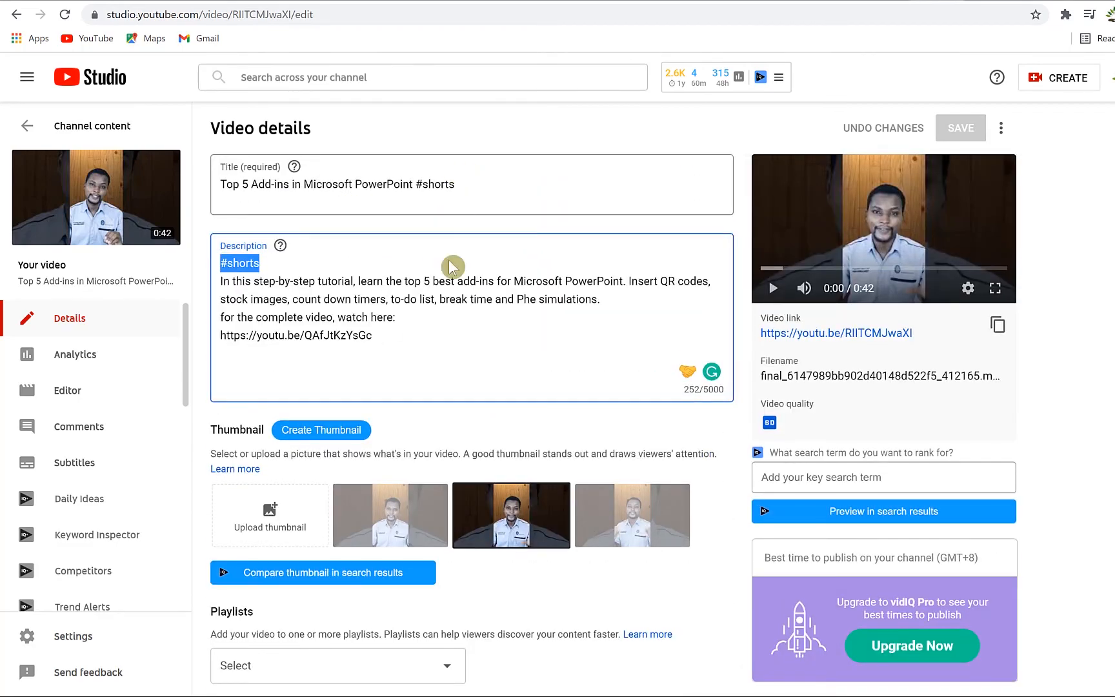
scroll(473, 430, "down", 5)
scroll(473, 429, "down", 14)
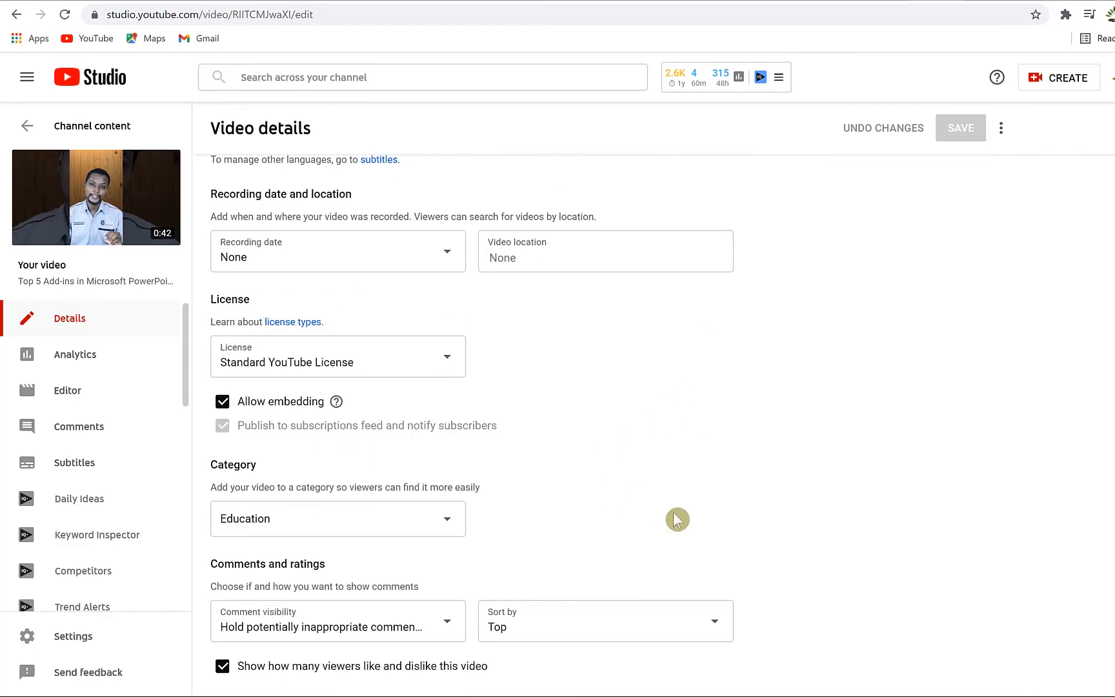
scroll(476, 207, "up", 8)
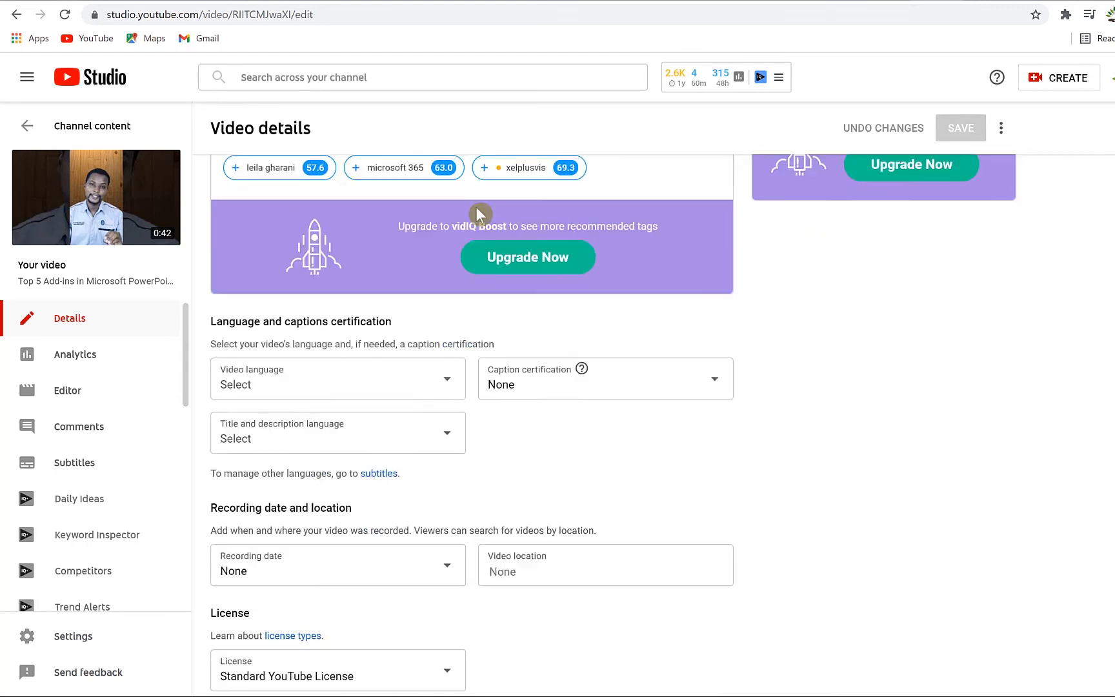
scroll(423, 386, "down", 4)
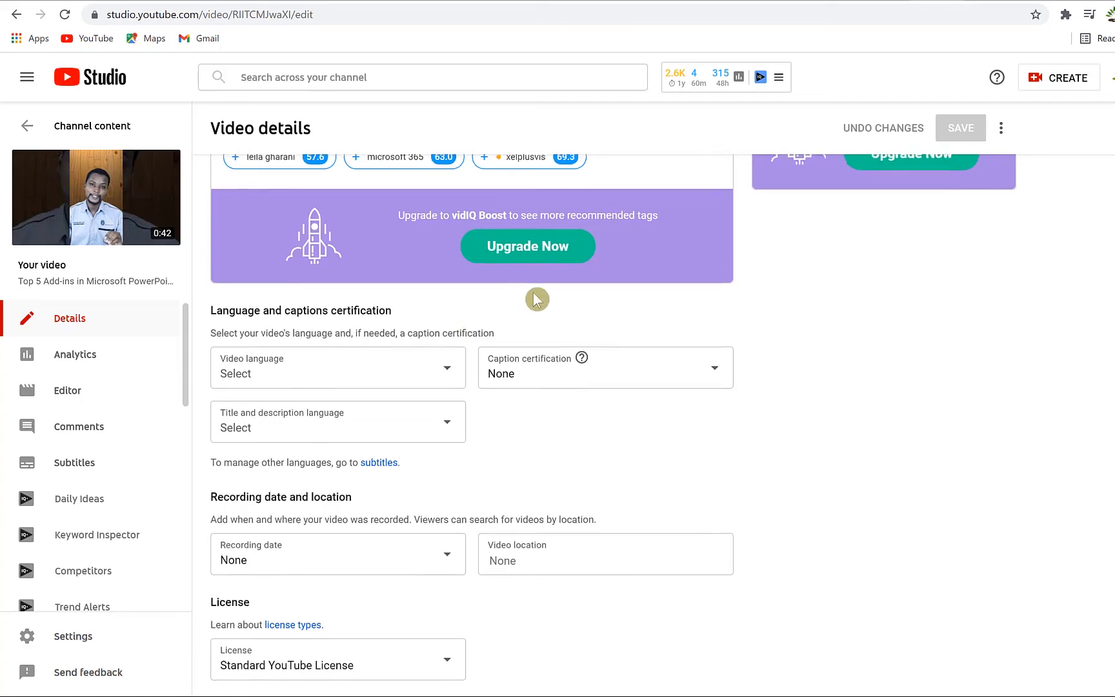
scroll(543, 279, "up", 9)
scroll(443, 311, "up", 10)
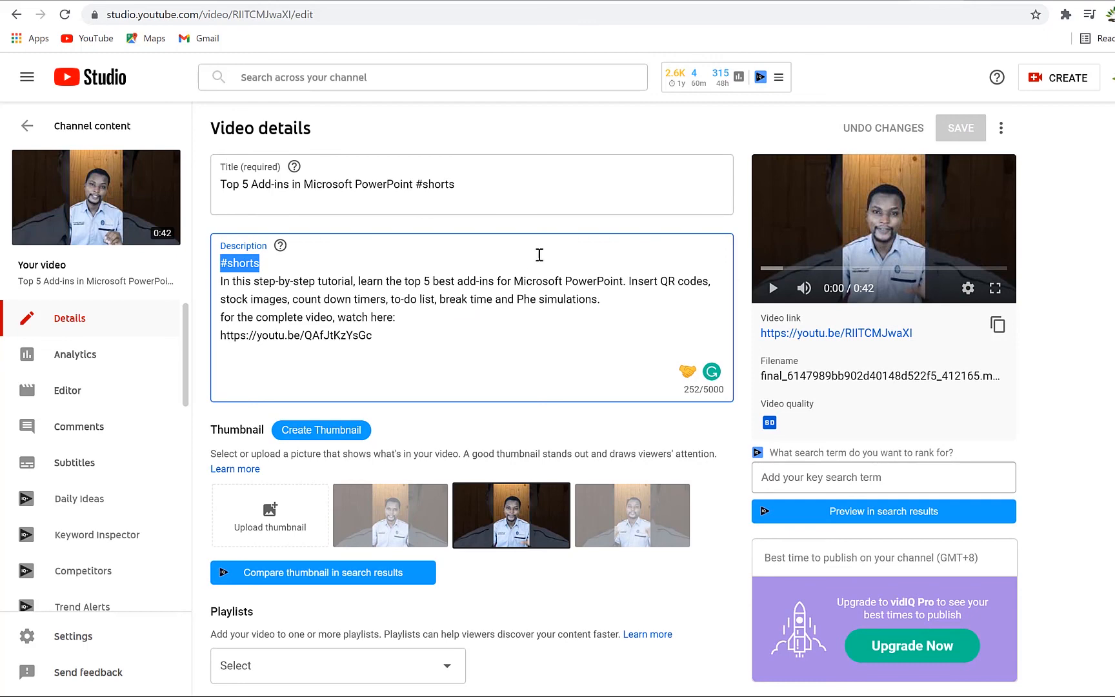
scroll(647, 273, "down", 7)
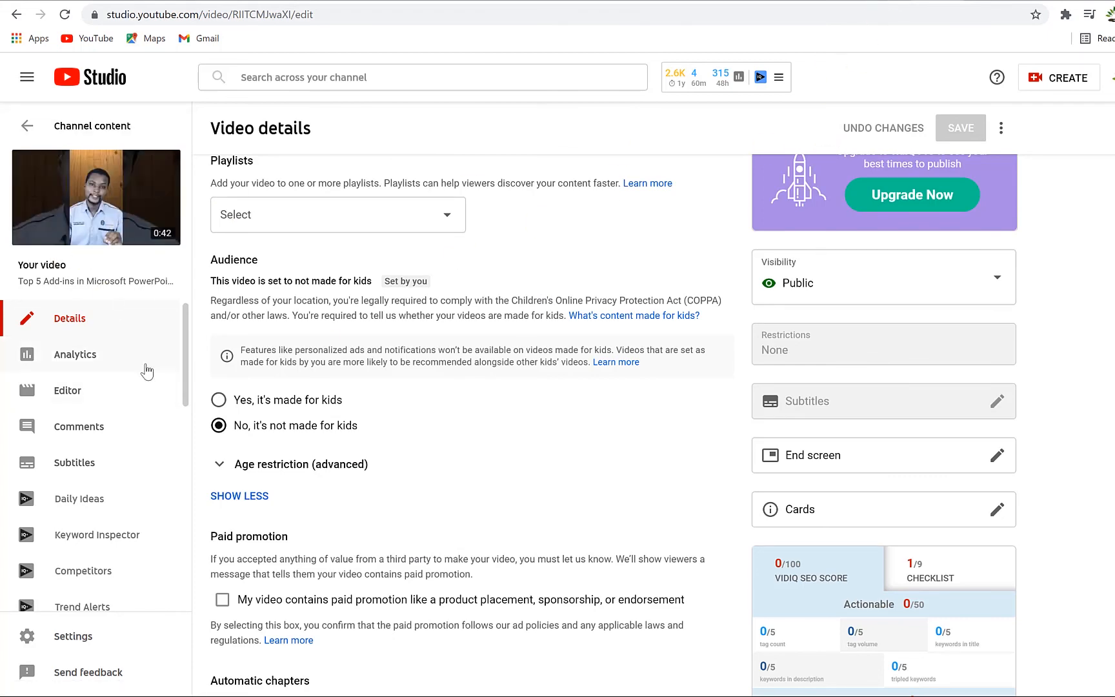
- Return to the channel dashboard and open the channel customization layout to examine the featured sections on the homepage
scroll(142, 387, "down", 5)
left_click(127, 426)
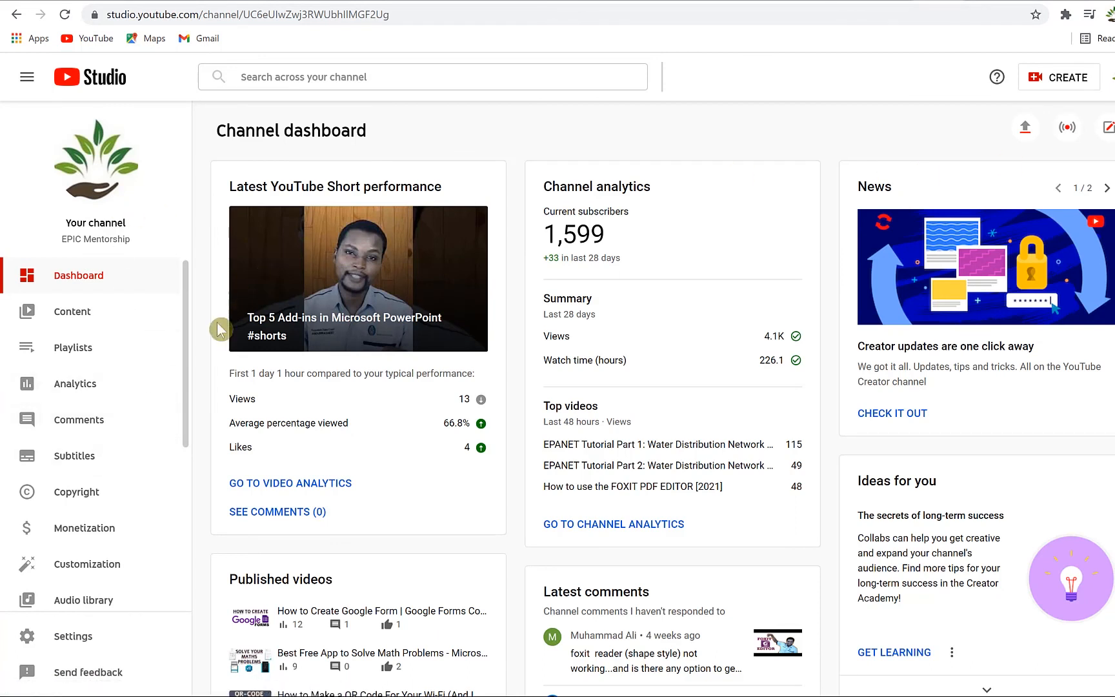
scroll(149, 406, "down", 5)
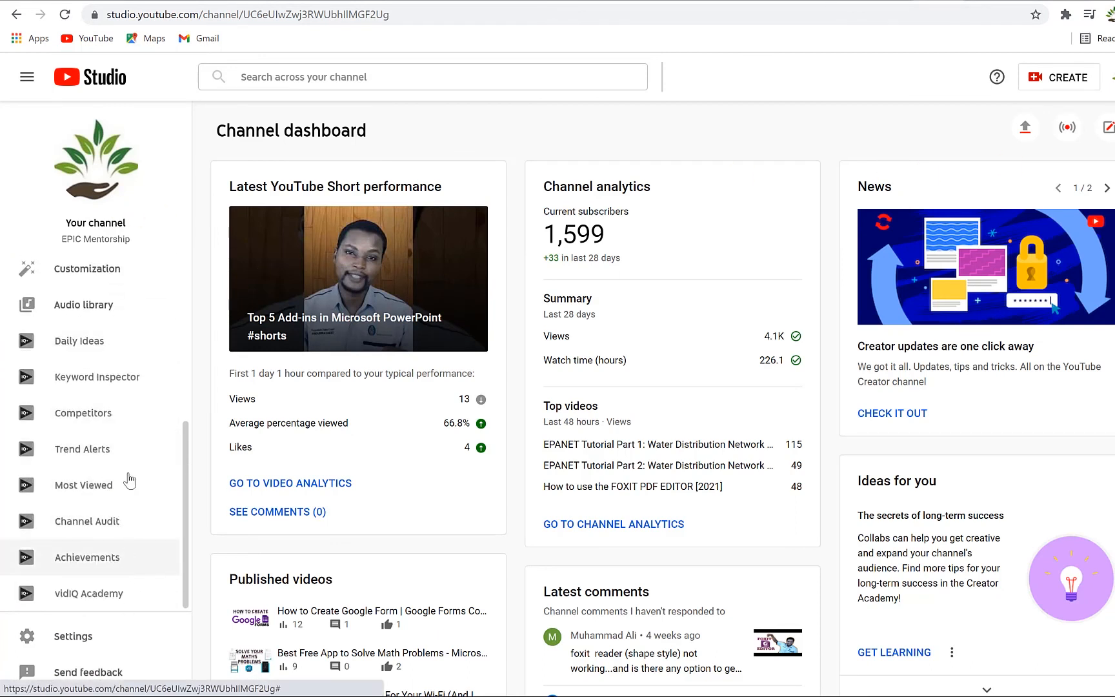
scroll(137, 381, "up", 5)
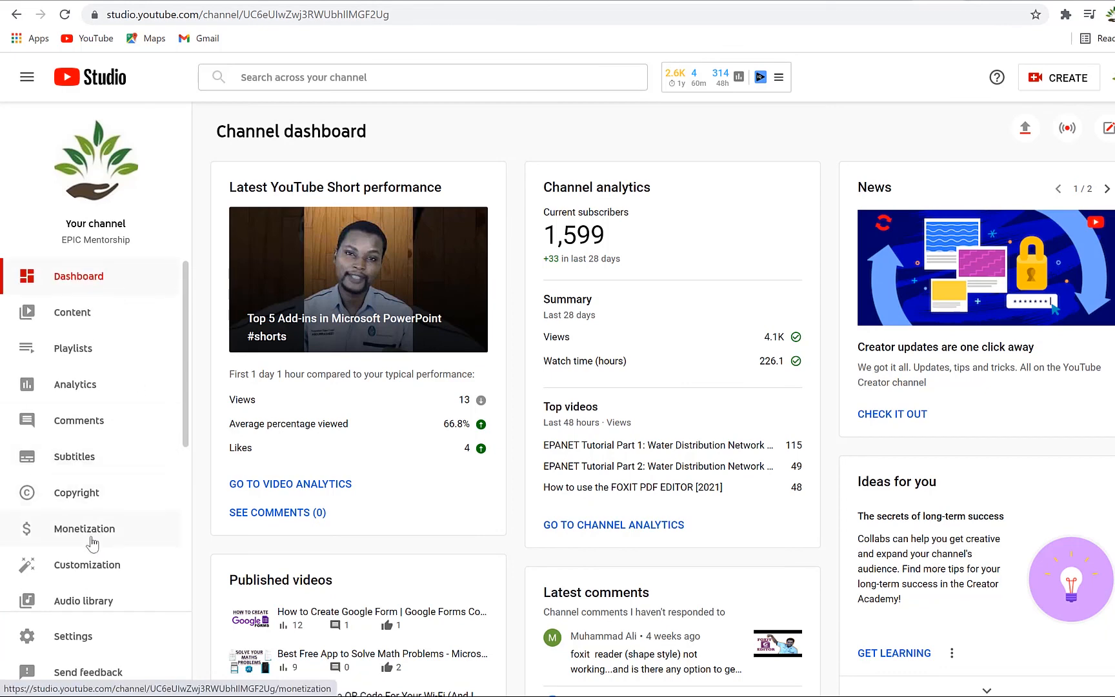
left_click(105, 567)
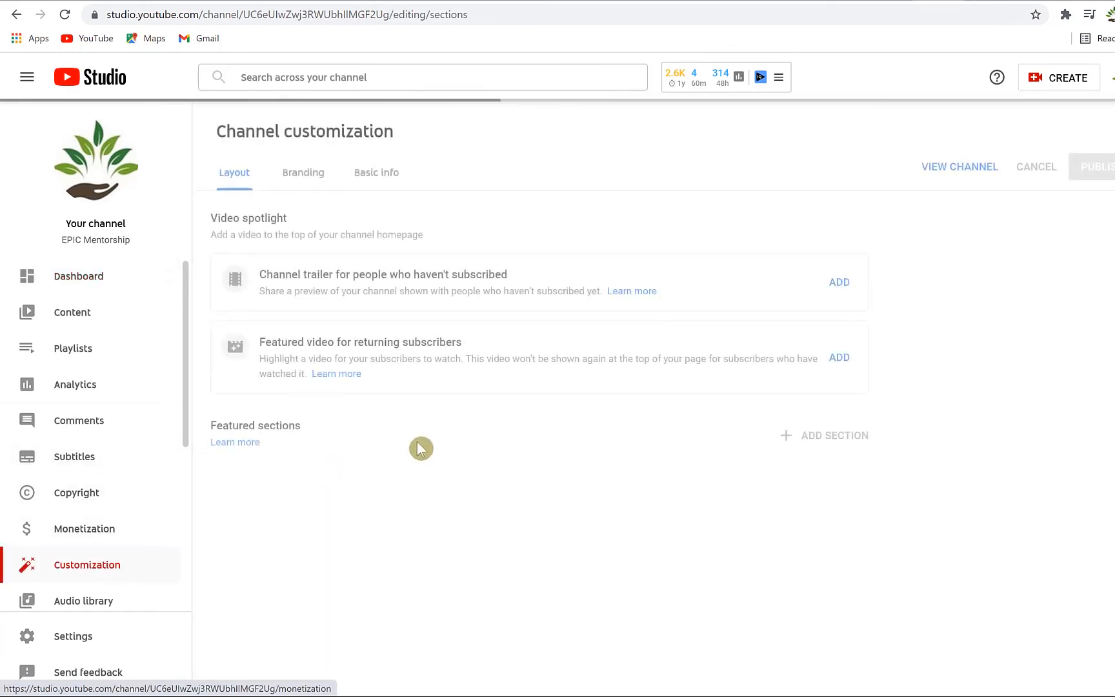
scroll(469, 437, "down", 2)
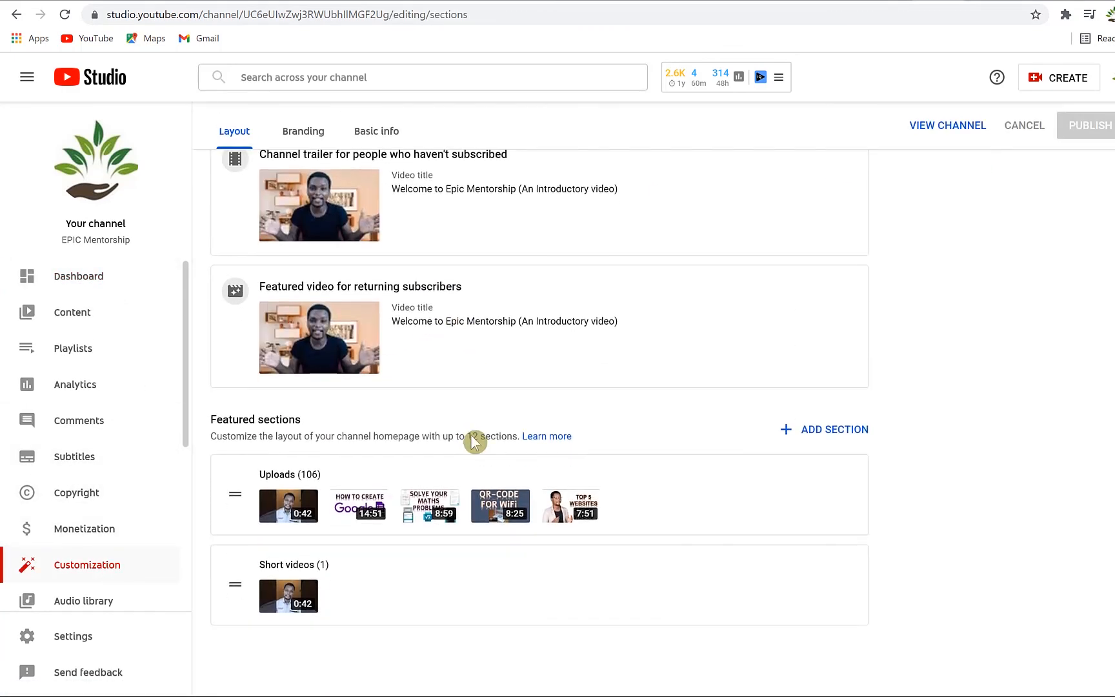